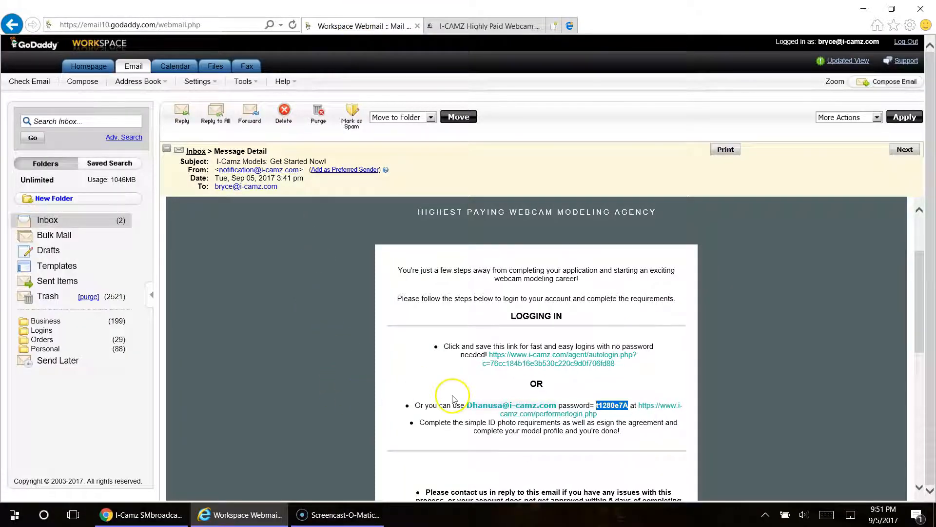
Sign in to Streamate through the autologin link in the I-Camz welcome email.
click(542, 357)
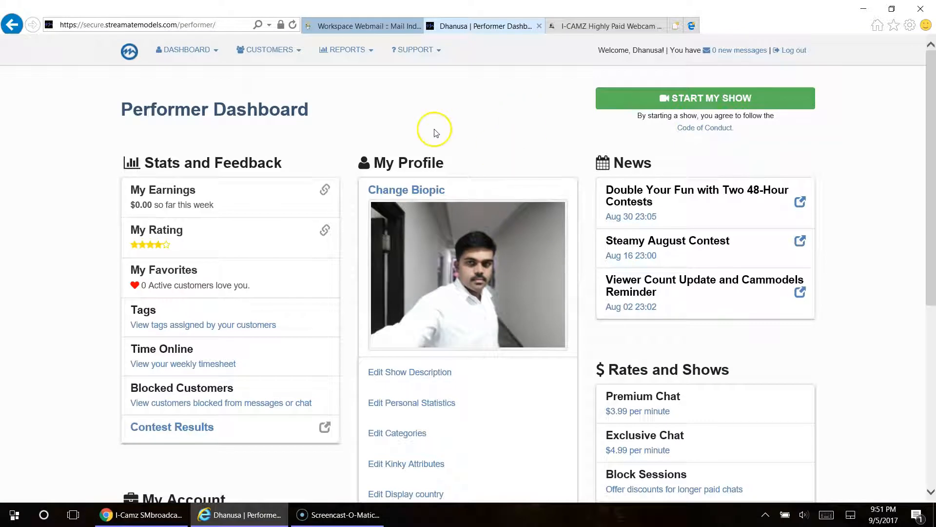
Open the Streaming Guide from the Support menu and scroll down to the encoder comparison.
click(434, 51)
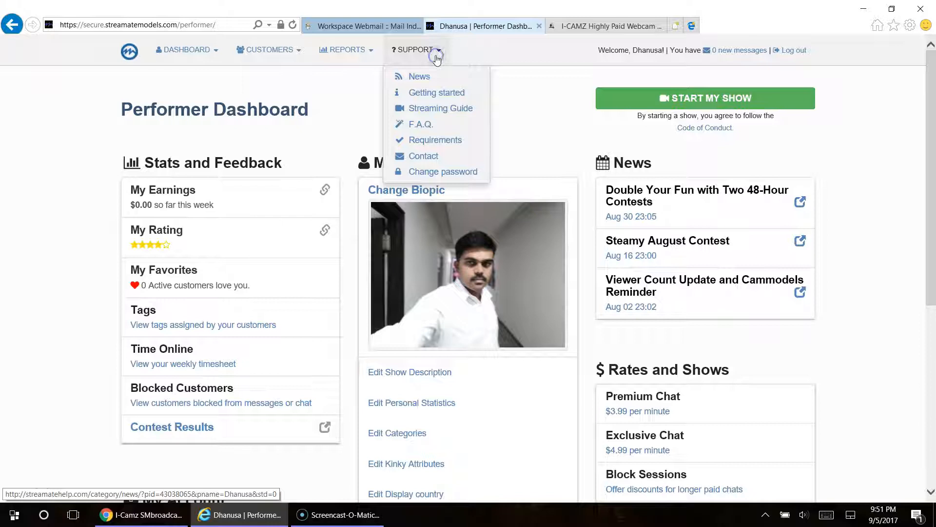
click(438, 113)
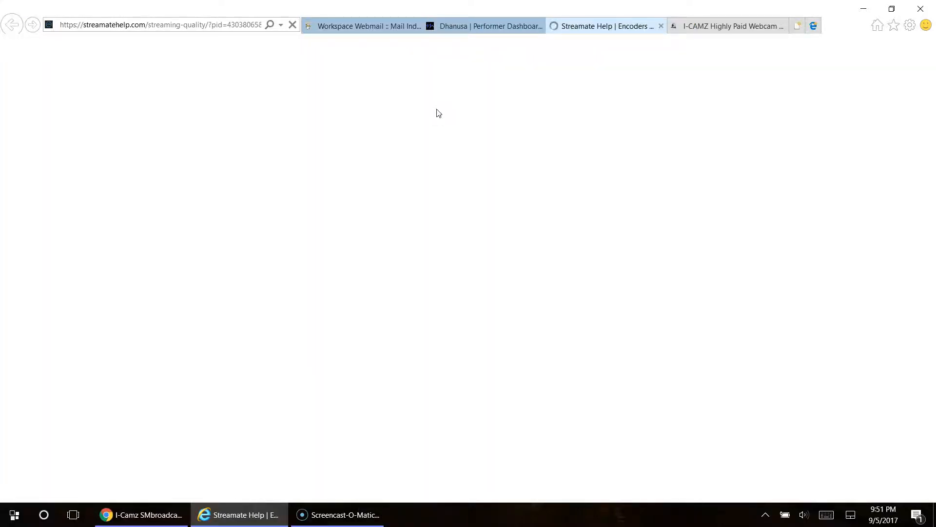
scroll(341, 319, down, 3)
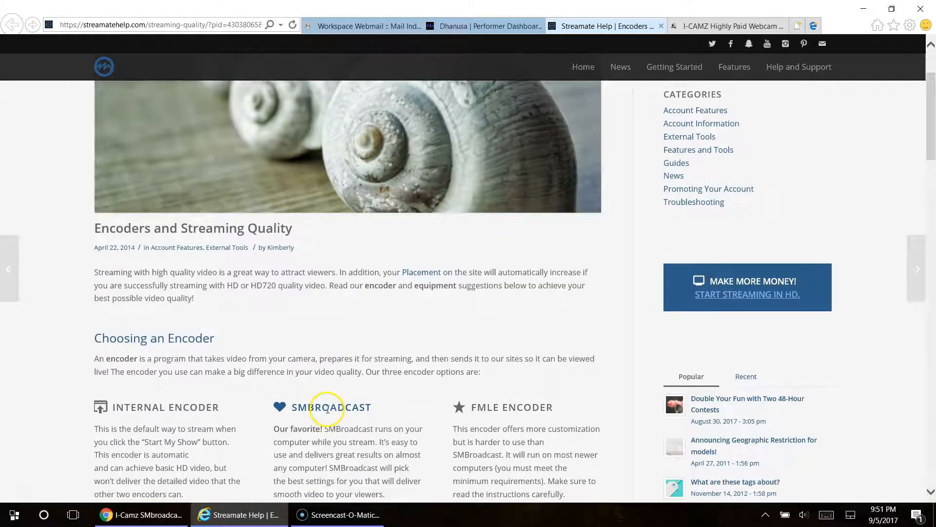
scroll(544, 365, down, 2)
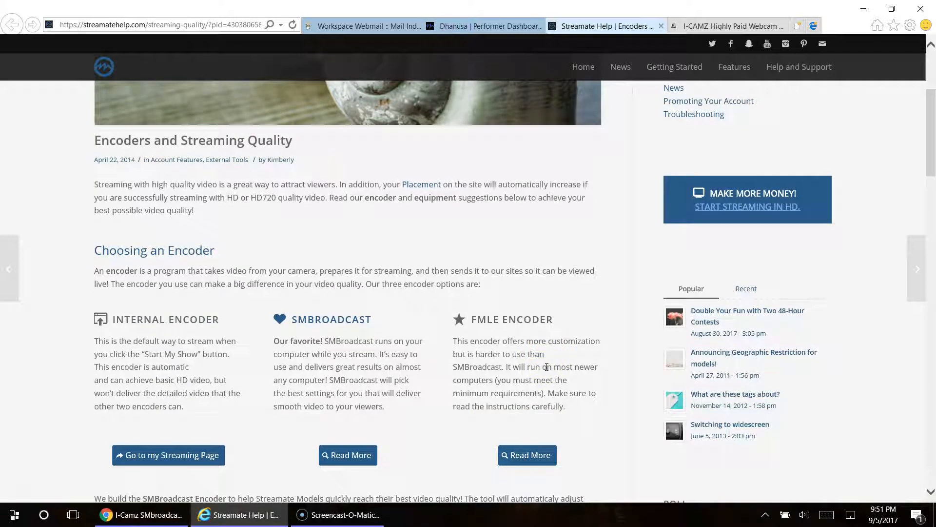
Open the FMLE Encoder article and expand its Download the Encoder section.
click(530, 456)
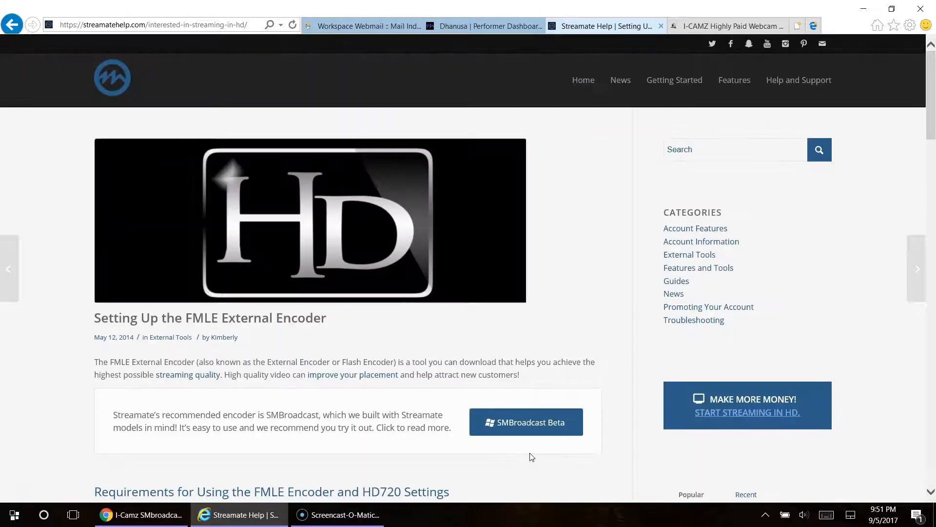
scroll(307, 370, down, 2)
scroll(308, 370, down, 3)
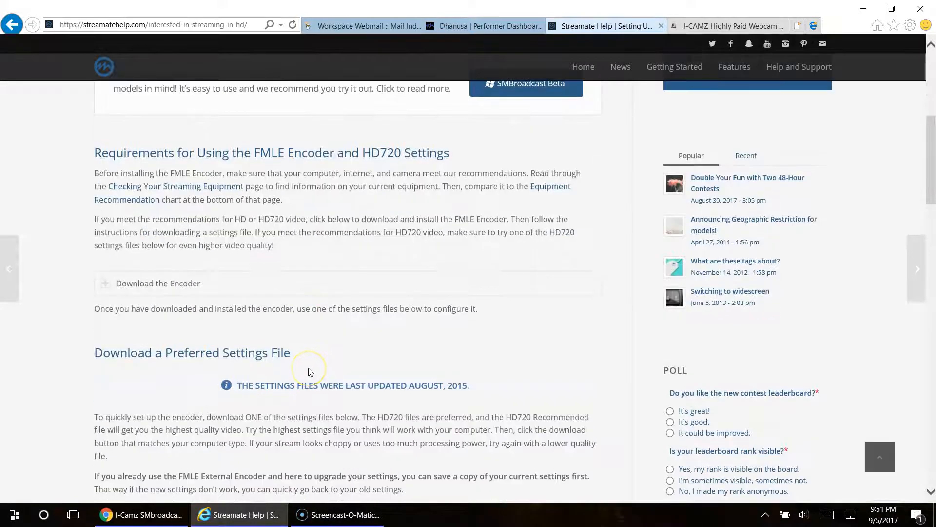
click(104, 284)
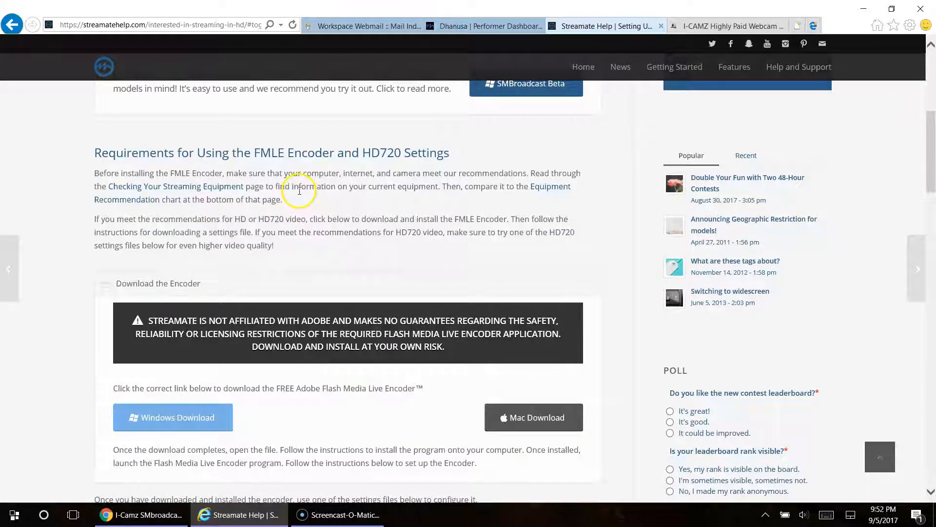
scroll(299, 190, down, 2)
Download the Windows Flash Media Live Encoder 3.1 installer and run it.
click(172, 310)
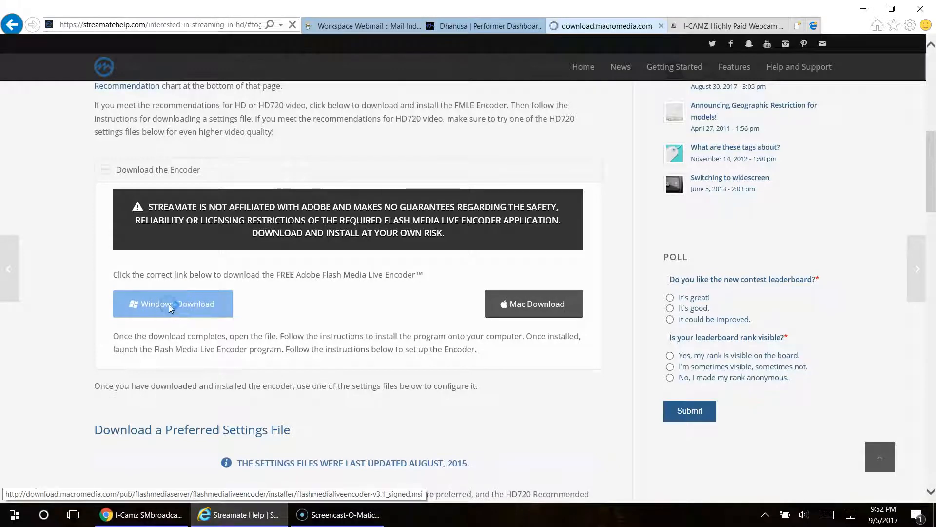
click(637, 490)
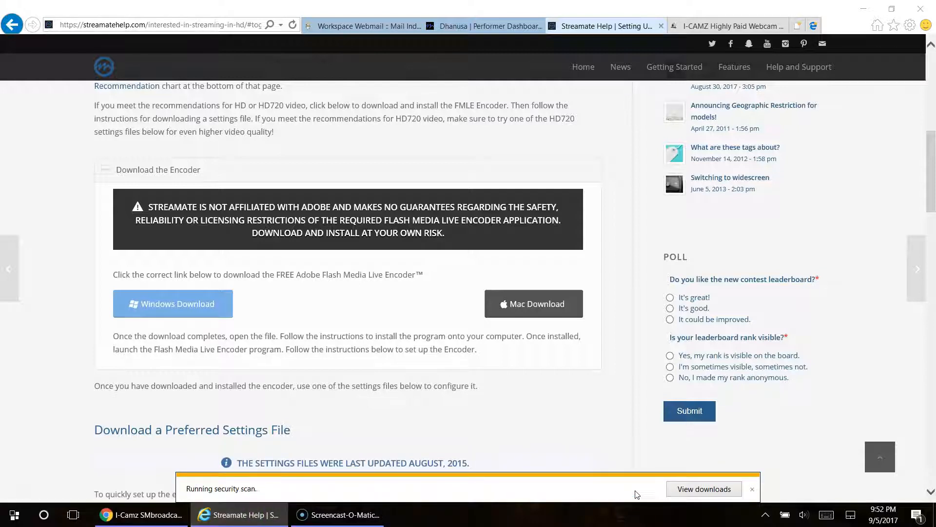
click(384, 276)
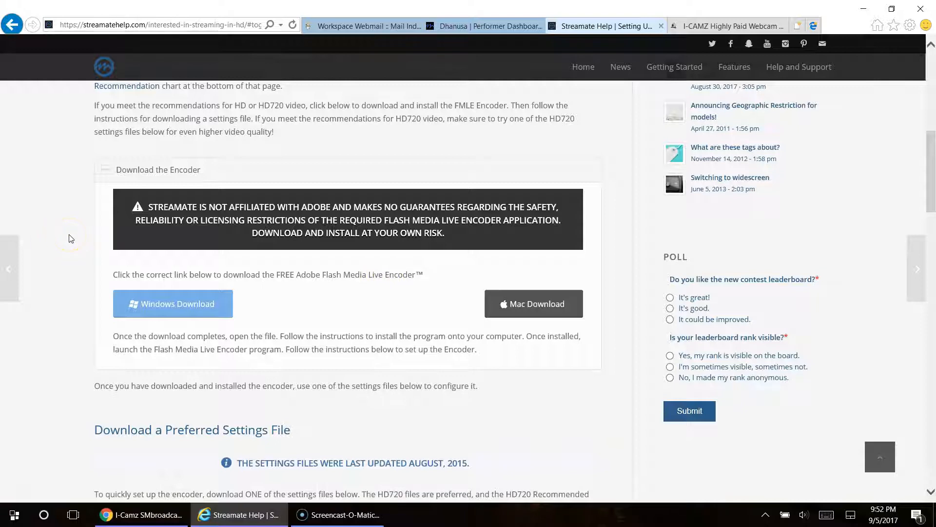
scroll(71, 239, down, 4)
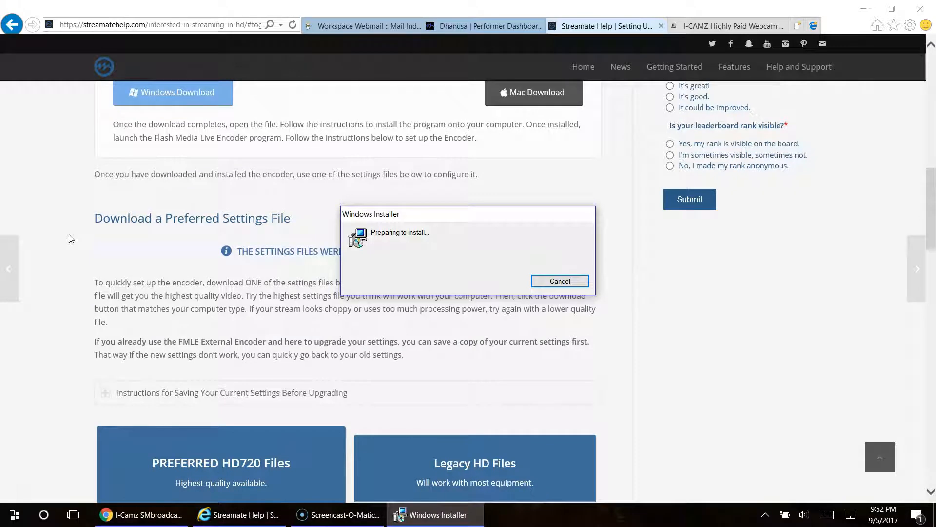
scroll(122, 285, down, 3)
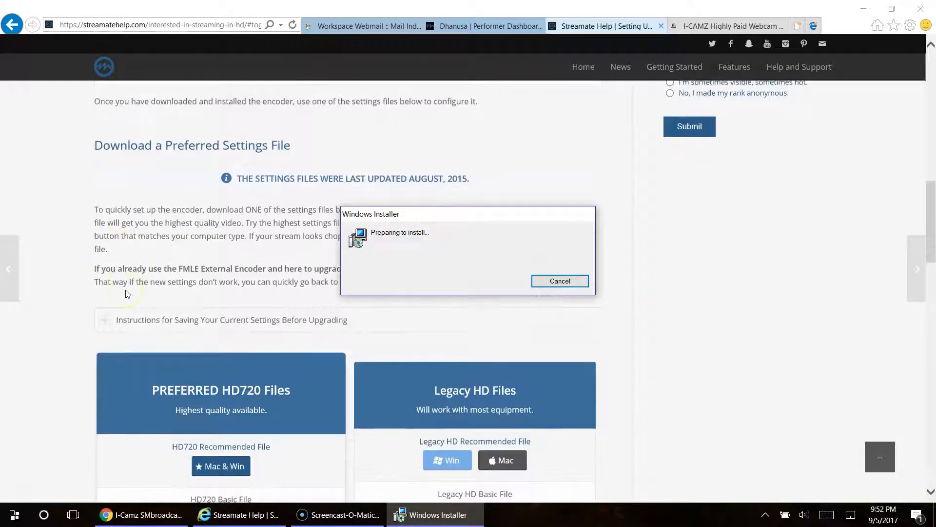
scroll(126, 290, down, 1)
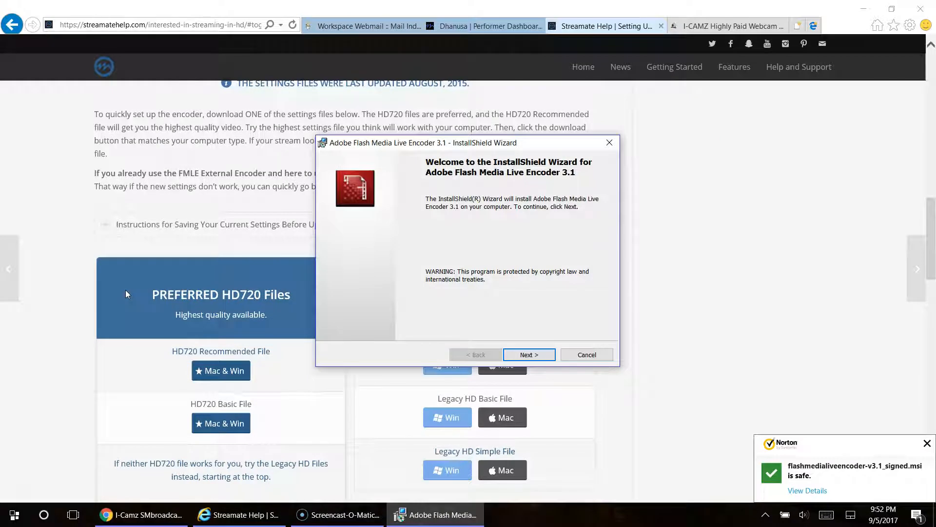
Save 1280x720_Recommended_v2.xml to Downloads, replacing the old copy, and return to the installer.
click(227, 373)
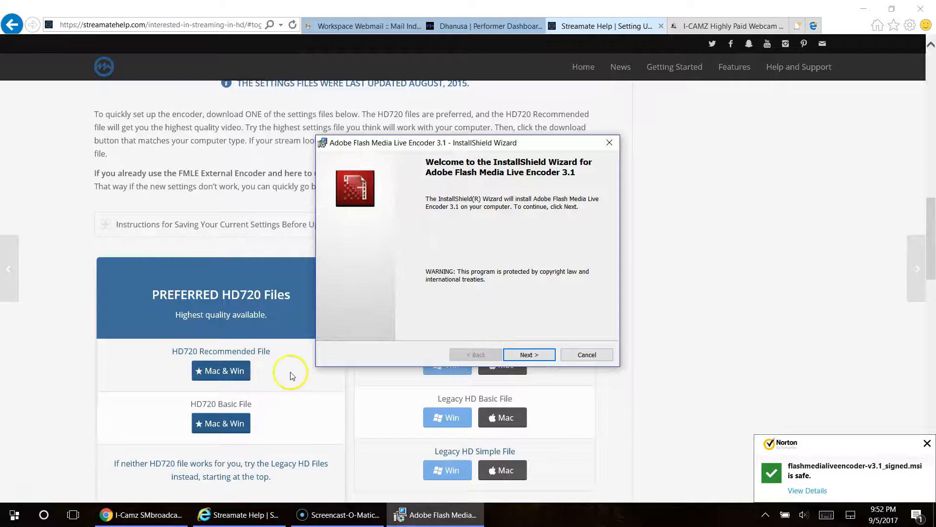
click(371, 274)
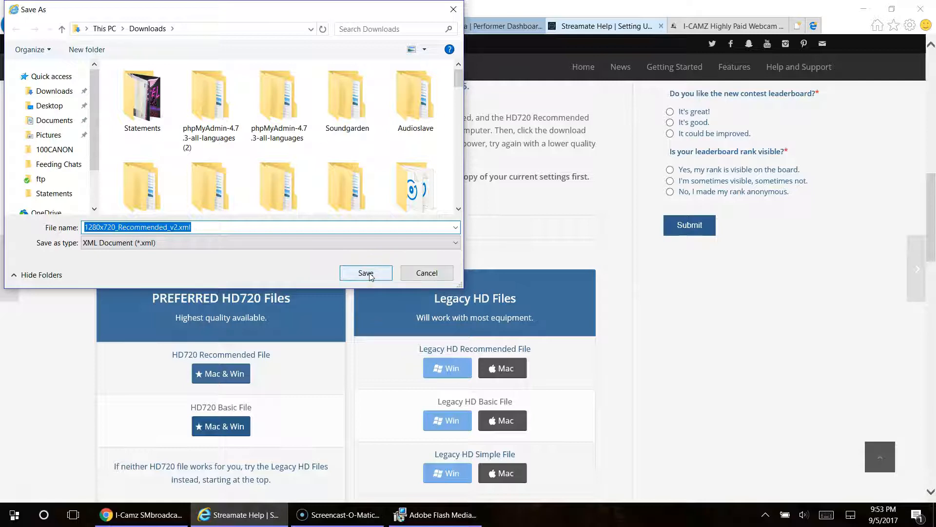
click(371, 274)
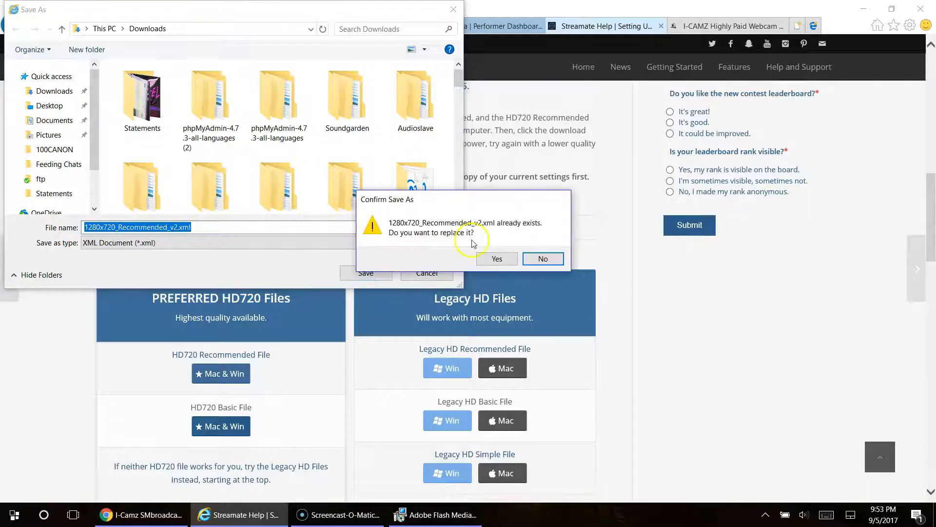
click(497, 259)
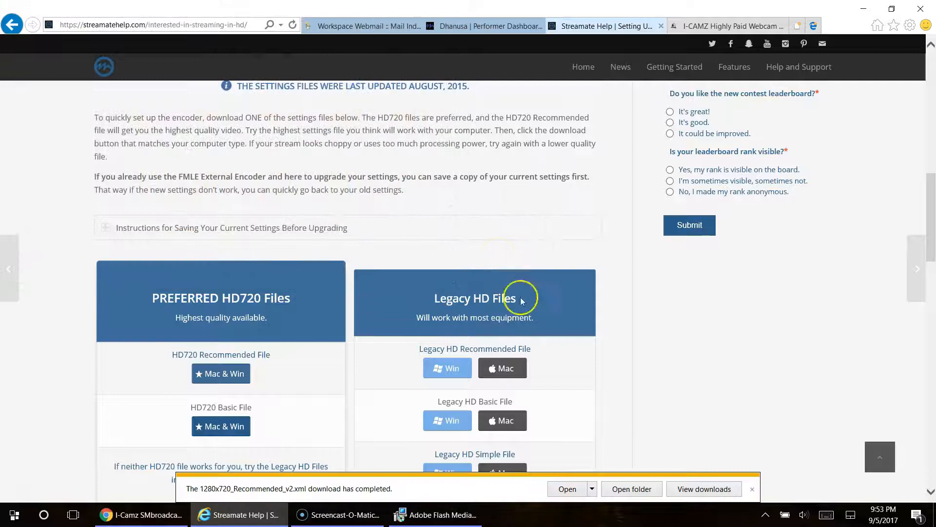
click(752, 488)
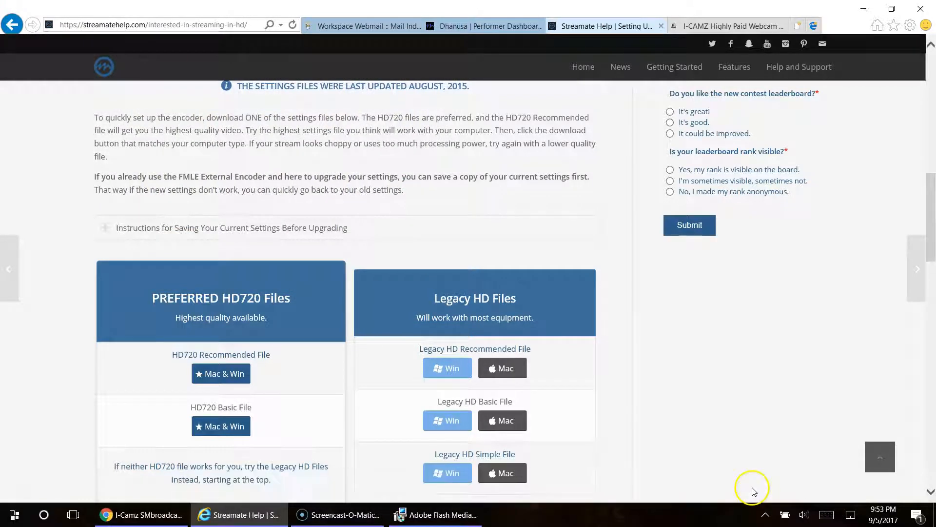
click(413, 515)
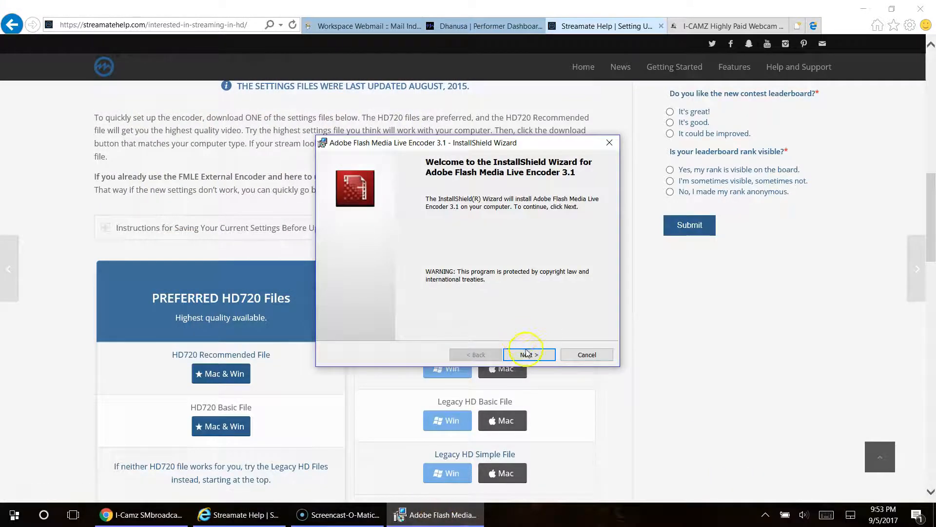
Install Flash Media Live Encoder 3.1 to the default folder, accepting the license, and finish.
click(530, 355)
click(326, 310)
click(530, 355)
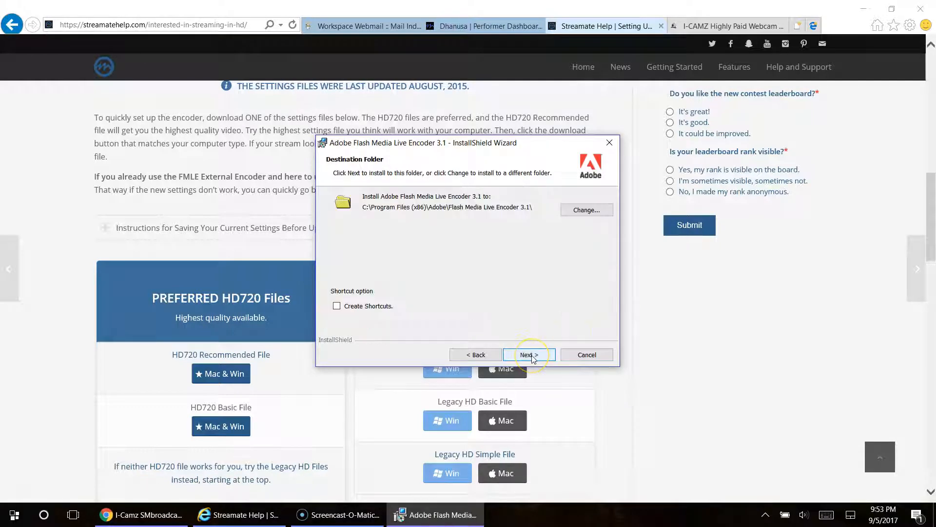
click(531, 355)
click(530, 355)
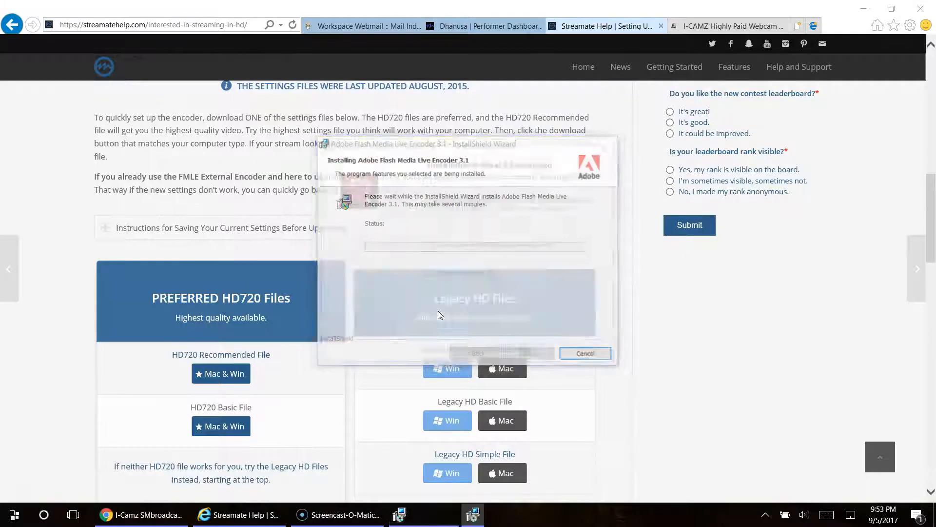
click(429, 274)
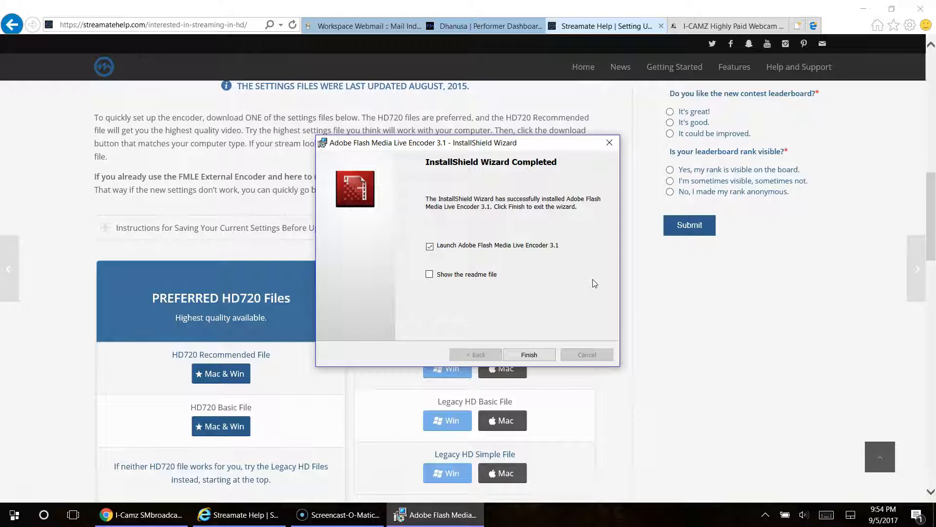
click(543, 354)
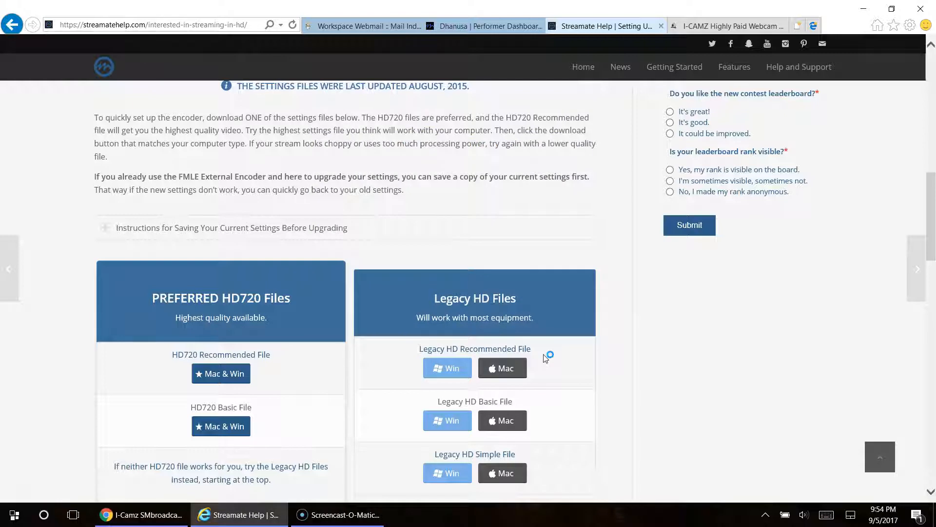
Launch Flash Media Live Encoder 3.1 from the Start menu and decline the Product Improvement Program.
click(14, 514)
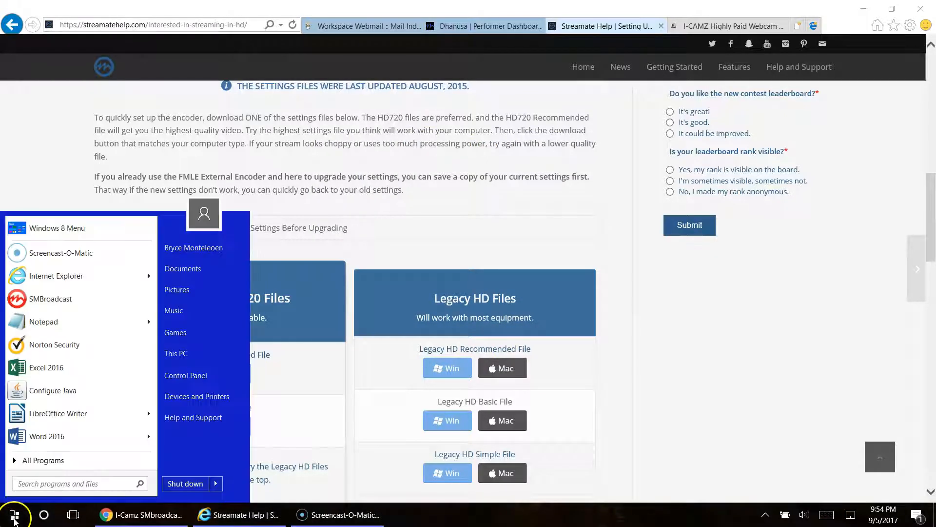
click(41, 460)
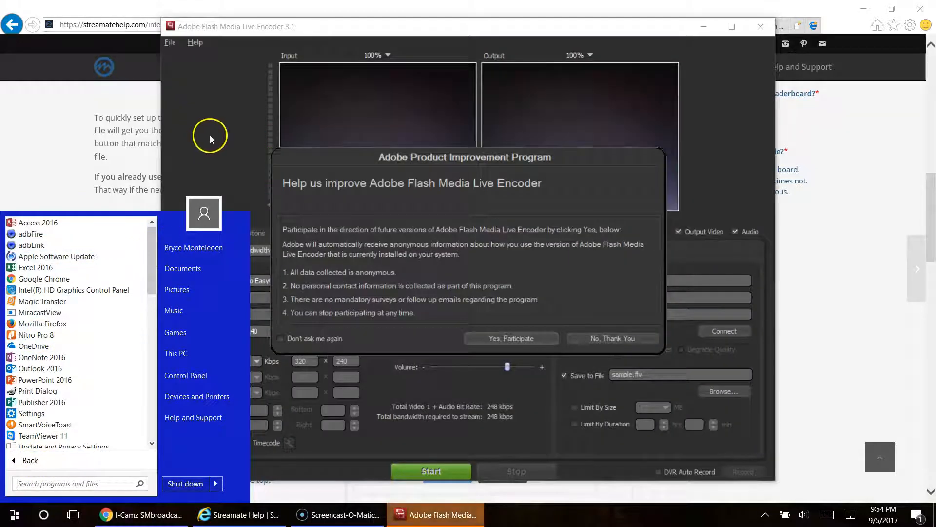
click(210, 136)
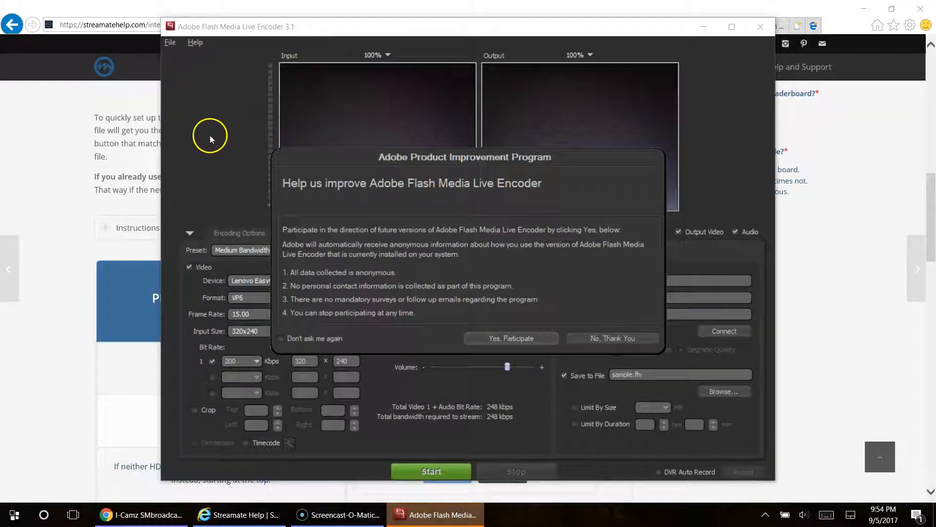
click(603, 339)
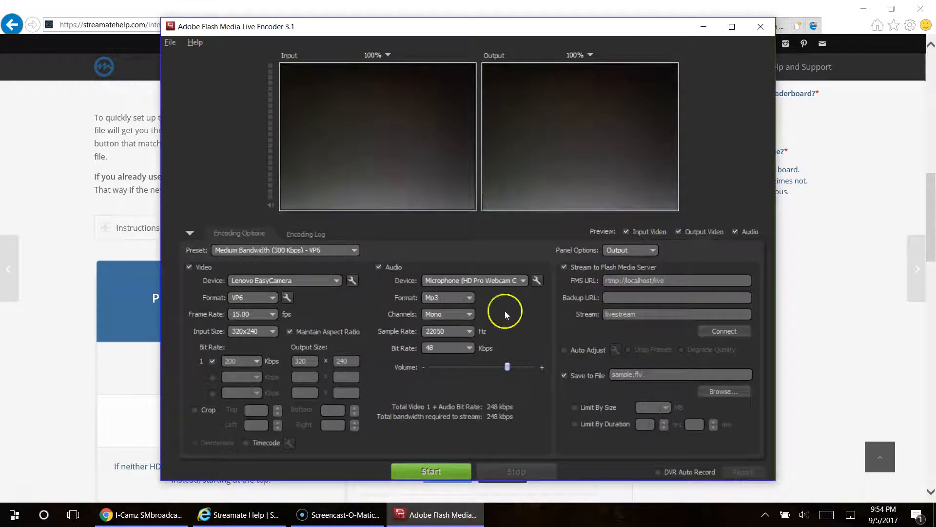
click(171, 43)
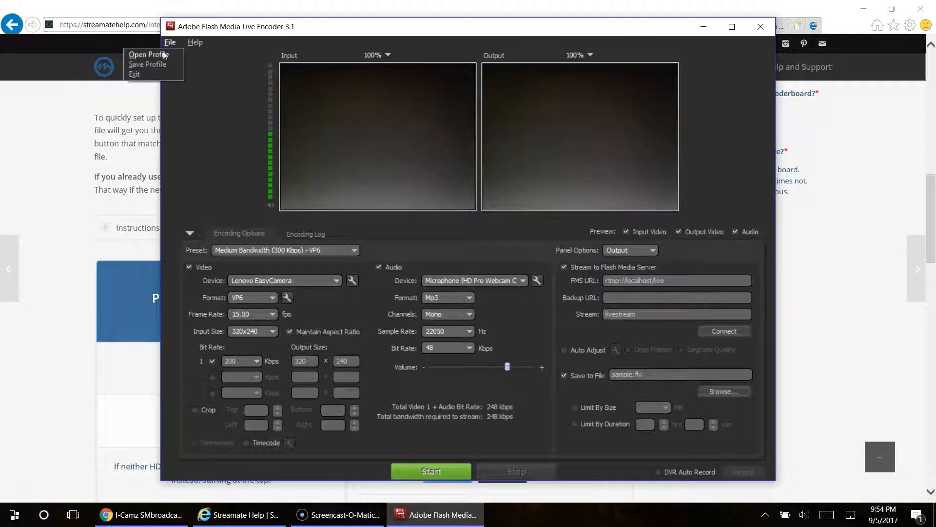
Load the 1280x720_Recommended_v2.xml profile from Downloads and accept the validation warning.
click(159, 55)
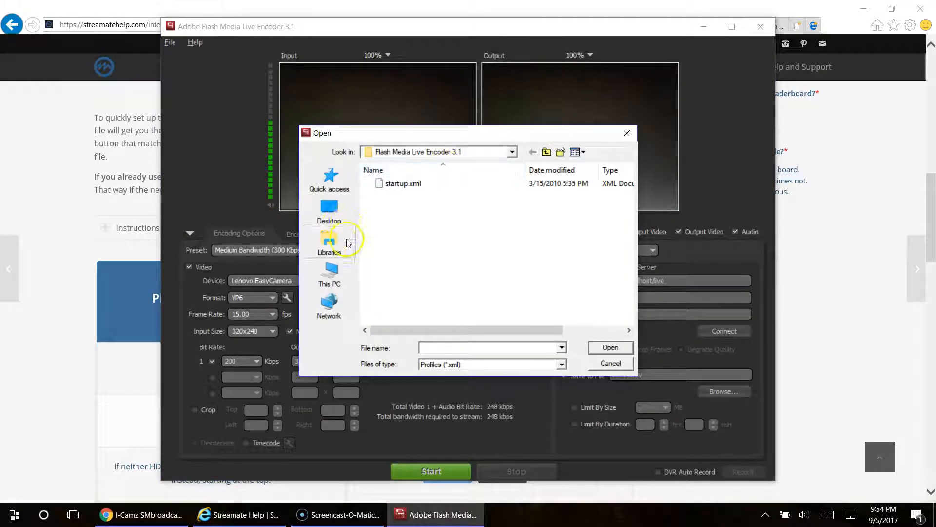
click(334, 251)
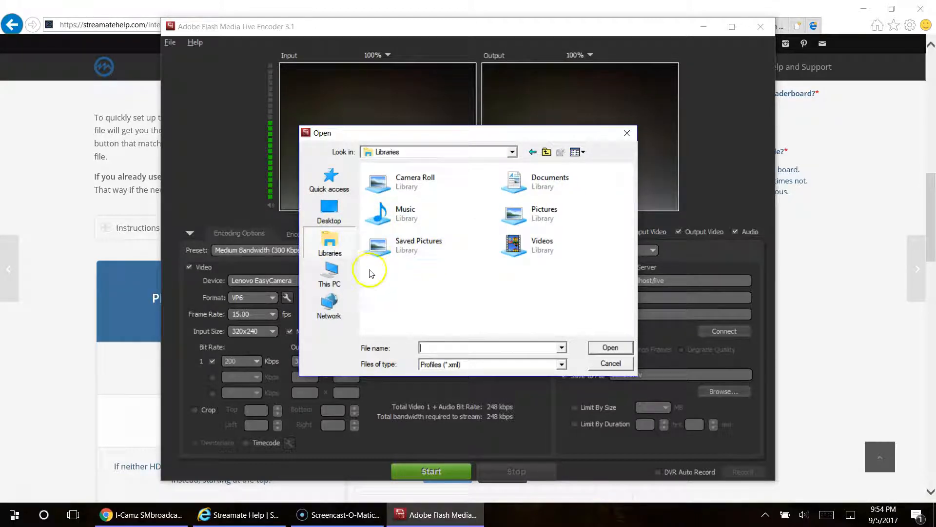
click(330, 280)
click(420, 261)
double_click(426, 269)
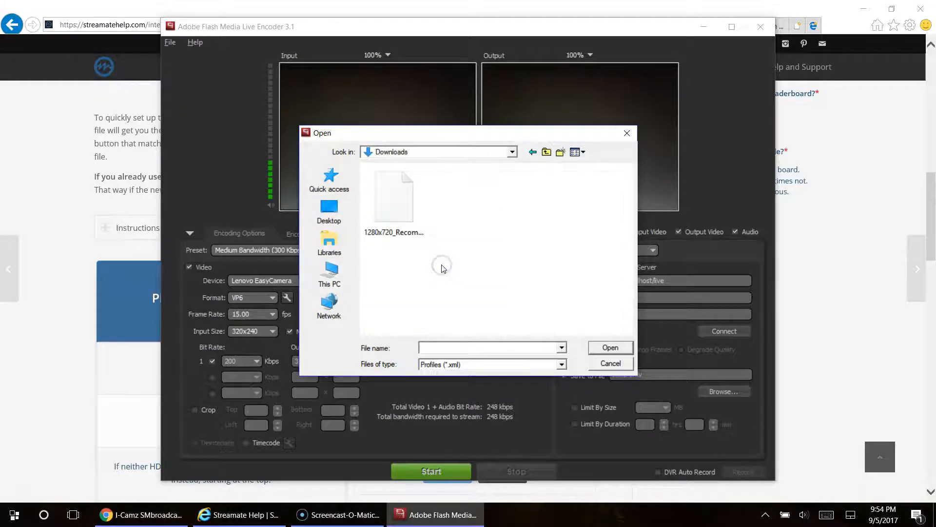
drag(630, 184, 630, 316)
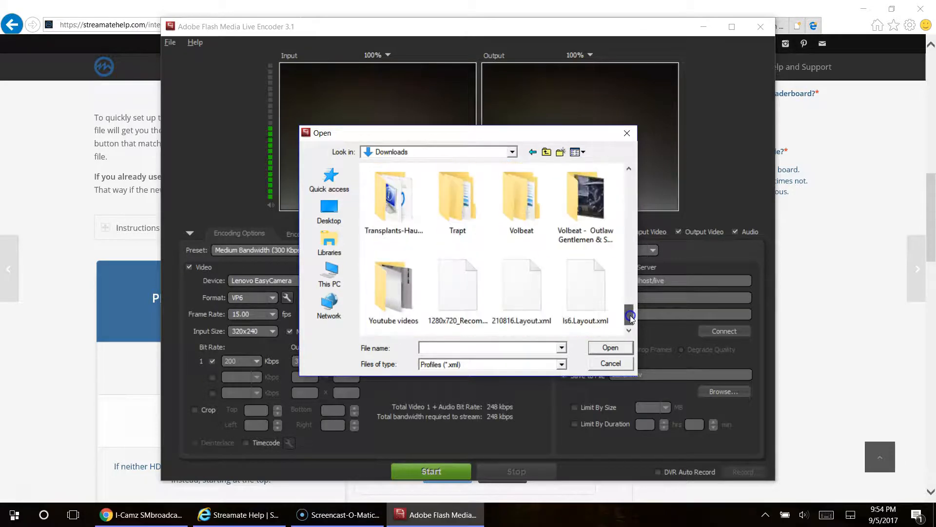
click(451, 309)
click(610, 348)
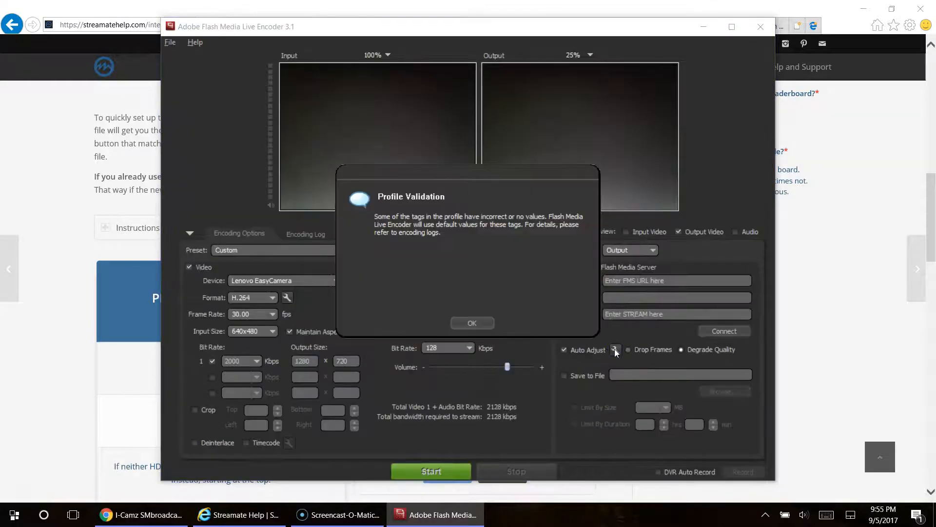
click(480, 324)
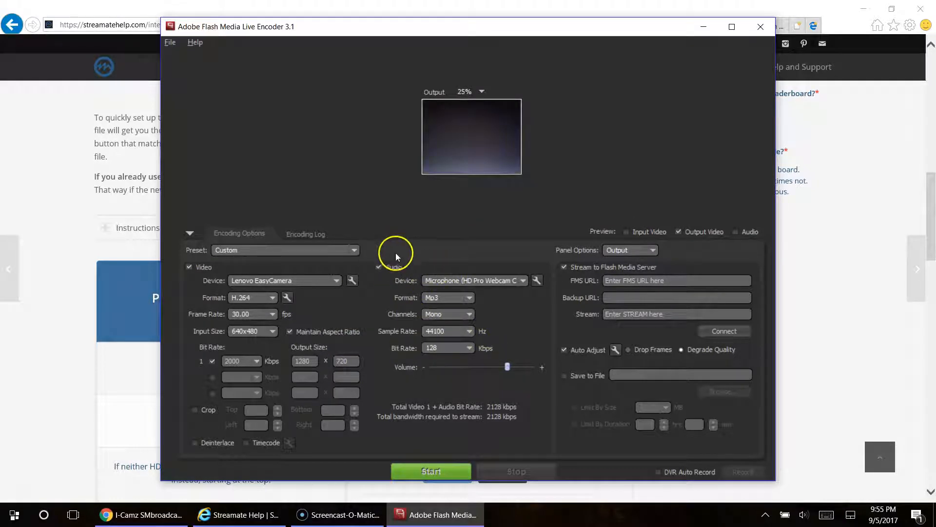
Enlarge the output preview and set the video device to Logitech HD Pro Webcam C910.
click(482, 91)
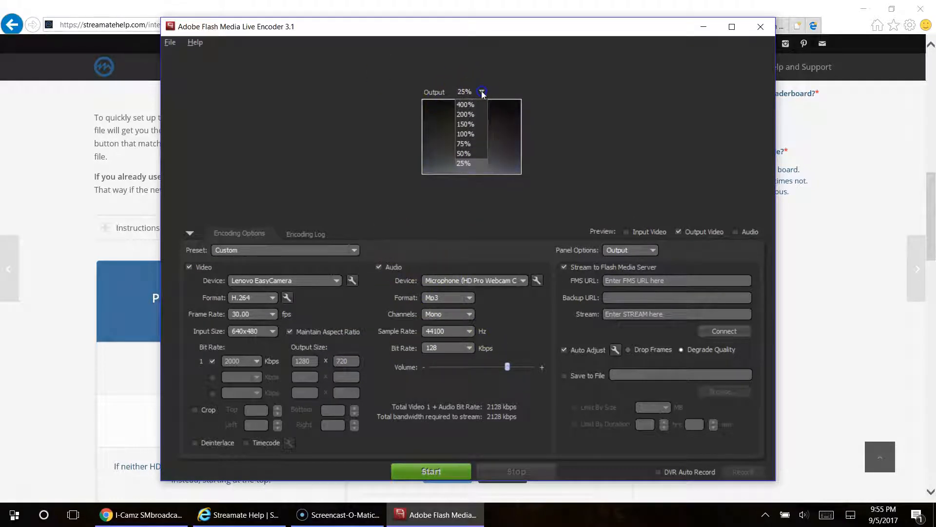
click(471, 135)
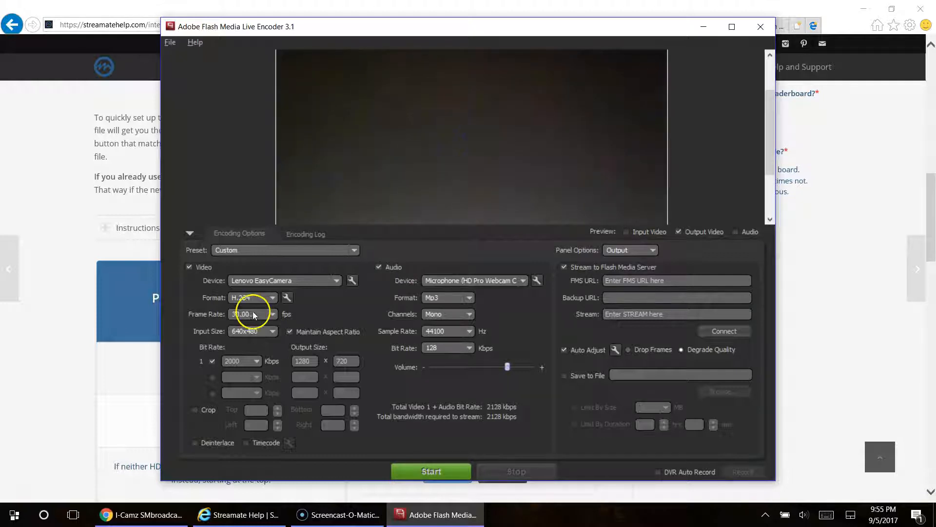
click(337, 280)
click(320, 301)
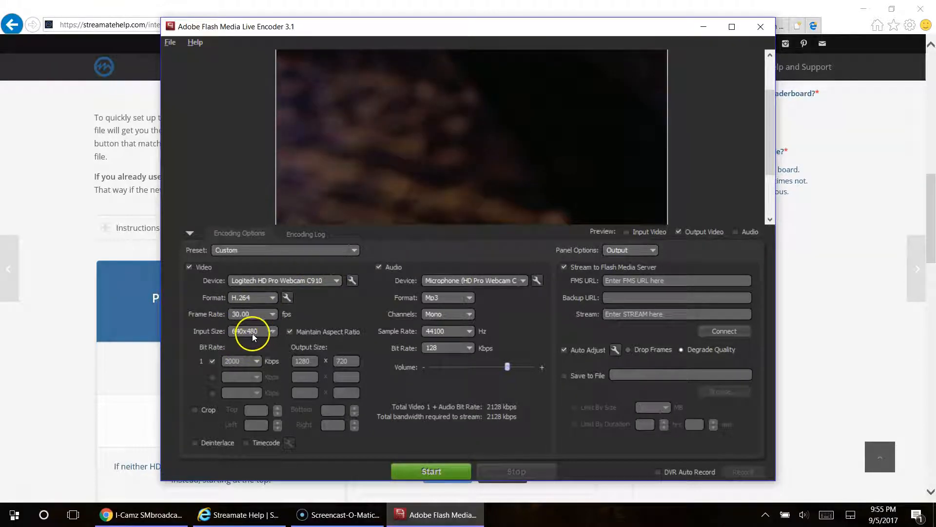
click(167, 45)
Reload 1280x720_Recommended_v2.xml from Downloads and dismiss the Profile Validation warning.
click(149, 54)
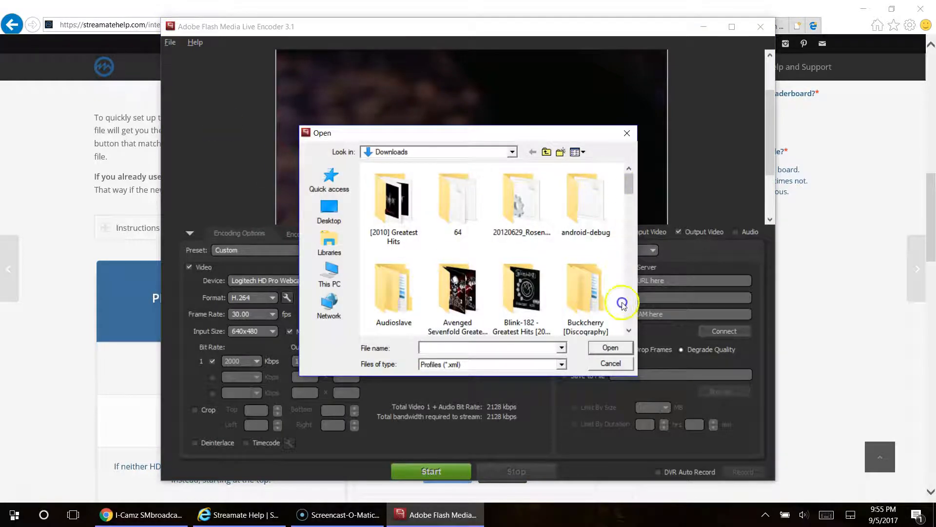
drag(629, 184, 630, 326)
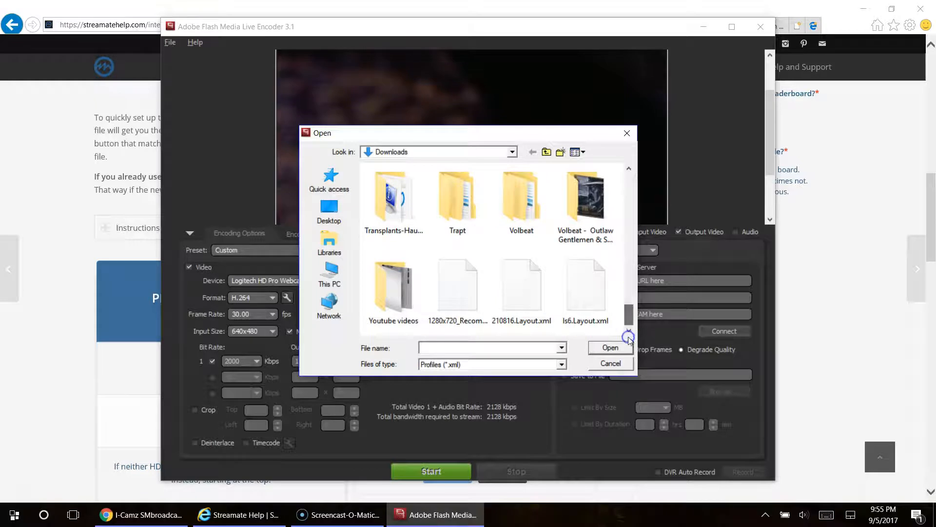
click(458, 288)
click(611, 348)
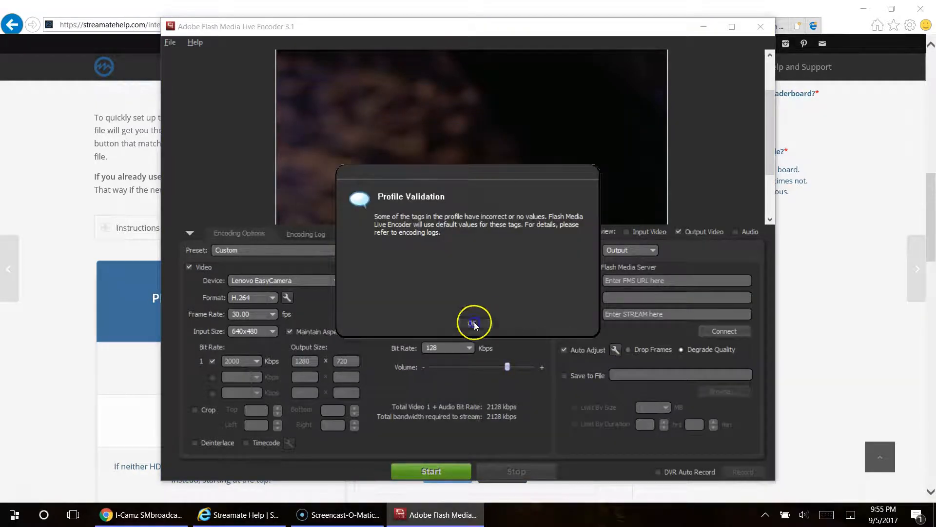
click(485, 321)
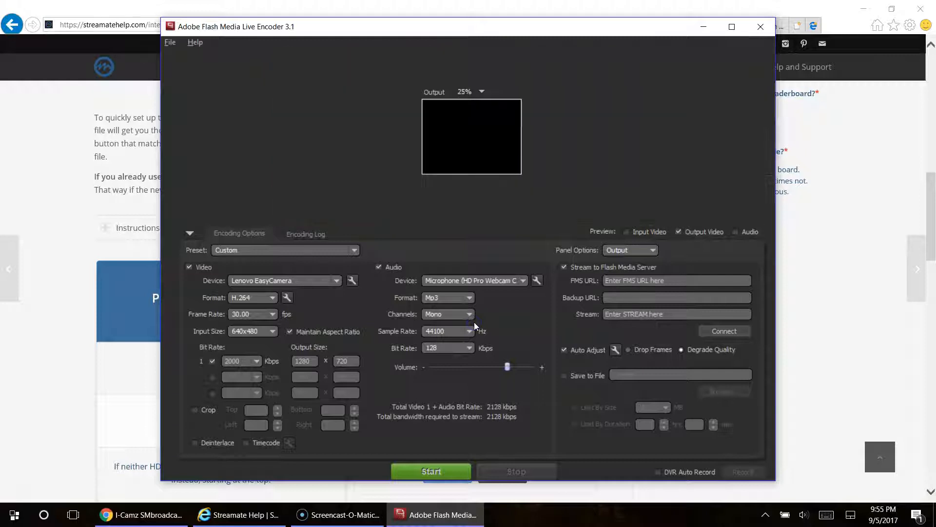
Set the output preview zoom to 150% and check the available input sizes.
click(483, 91)
click(473, 128)
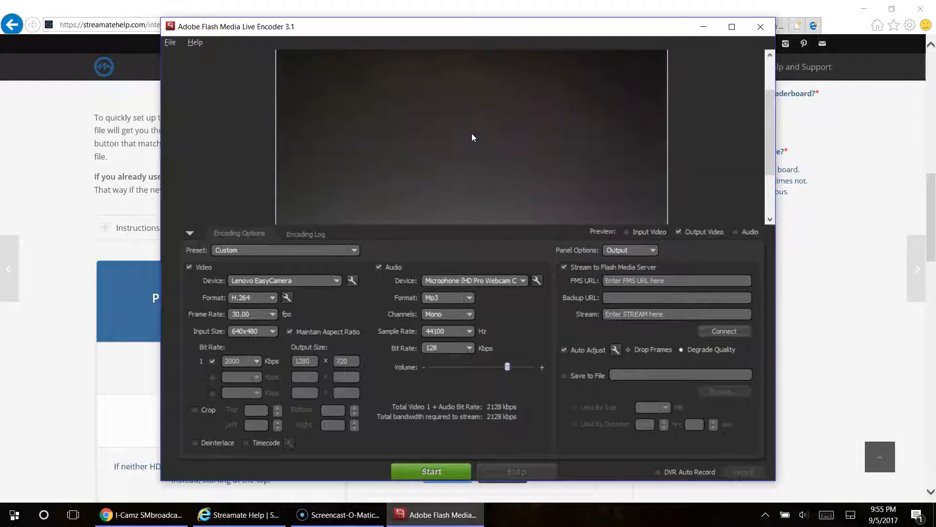
click(273, 332)
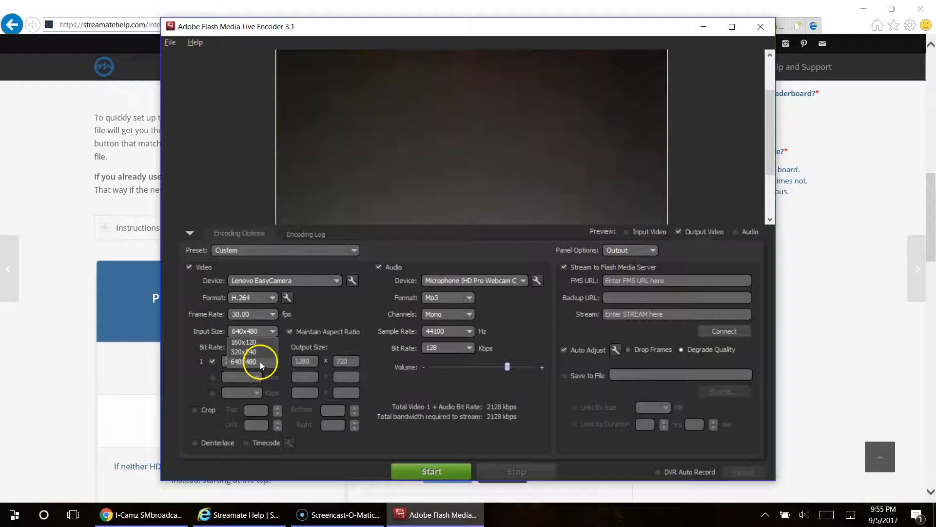
click(260, 362)
Select Logitech HD Pro Webcam C910 as the video device with 1280x720 input size.
click(336, 281)
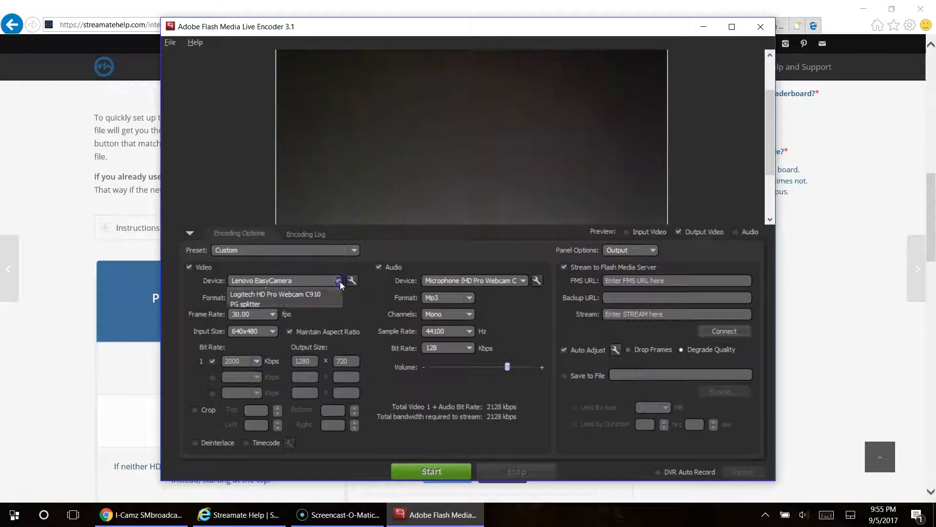
click(319, 300)
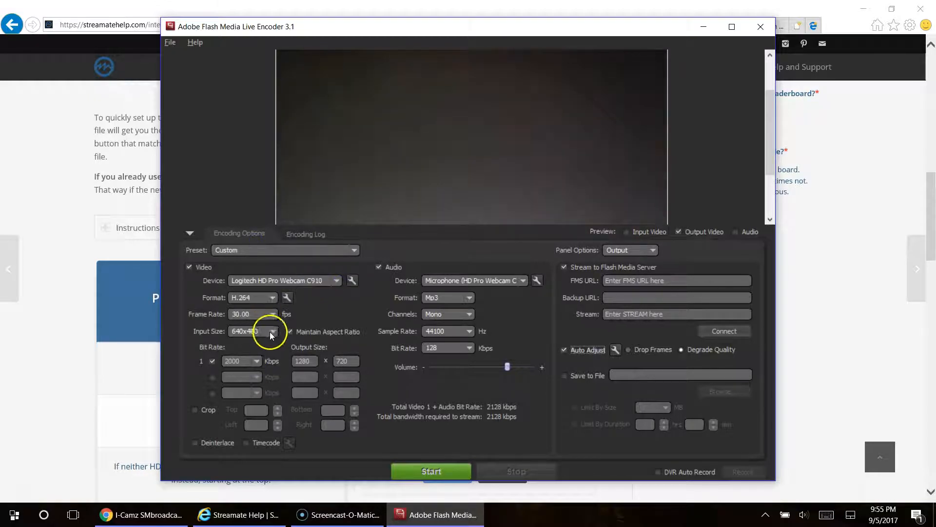
click(270, 332)
drag(274, 387, 275, 436)
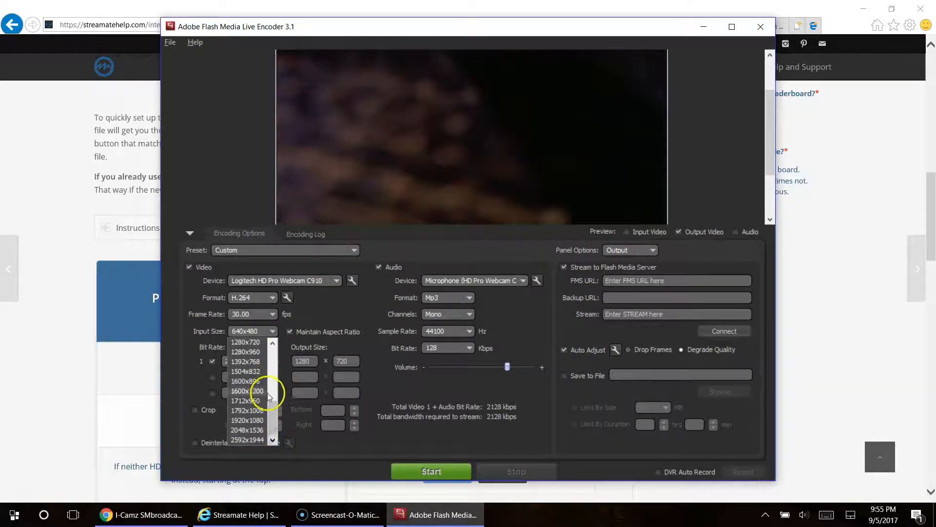
click(254, 344)
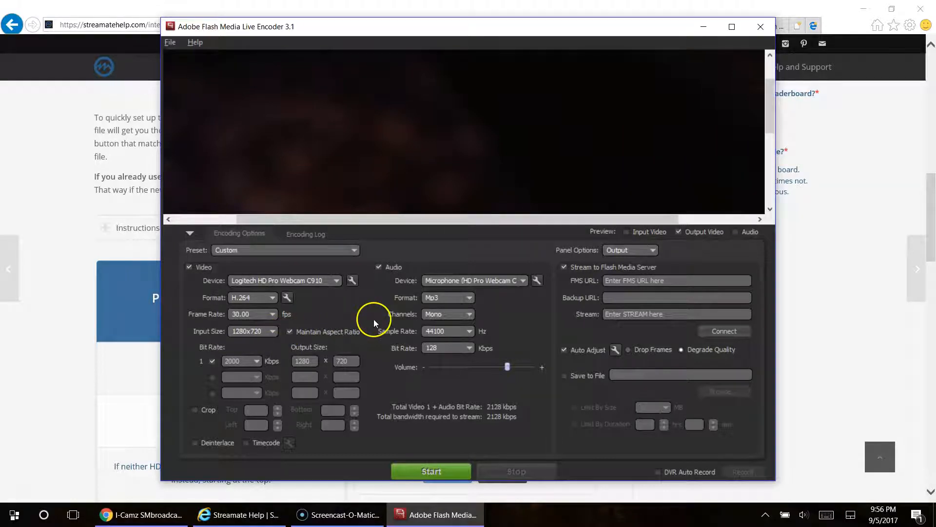
Shrink the preview zoom to 50%.
drag(769, 117, 769, 72)
click(482, 57)
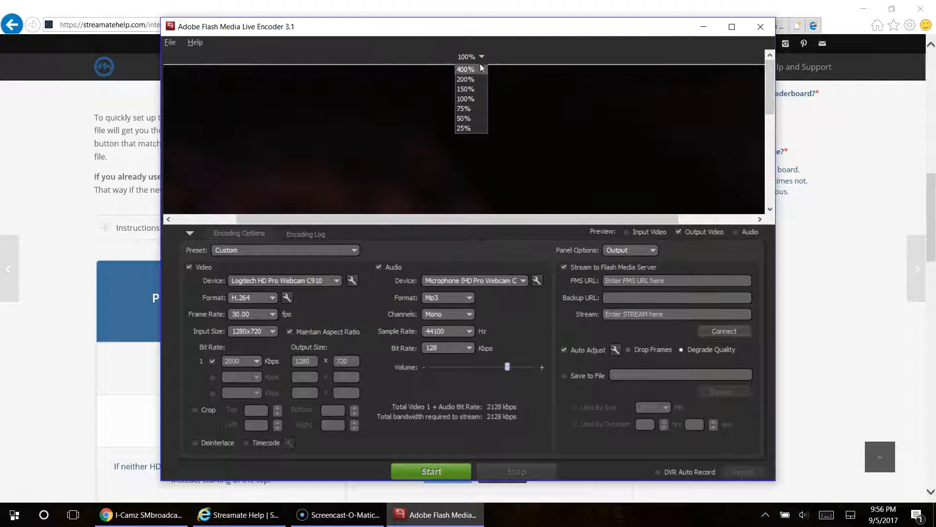
click(470, 122)
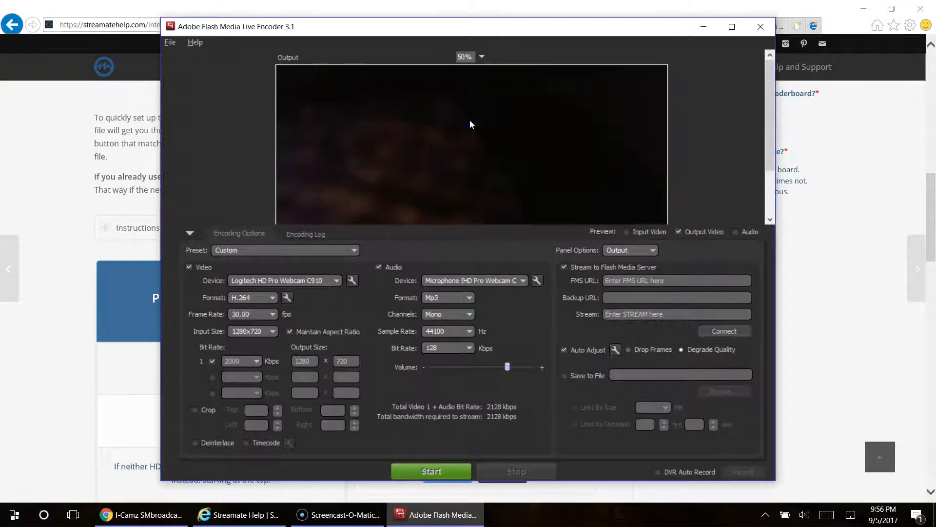
drag(769, 110, 774, 132)
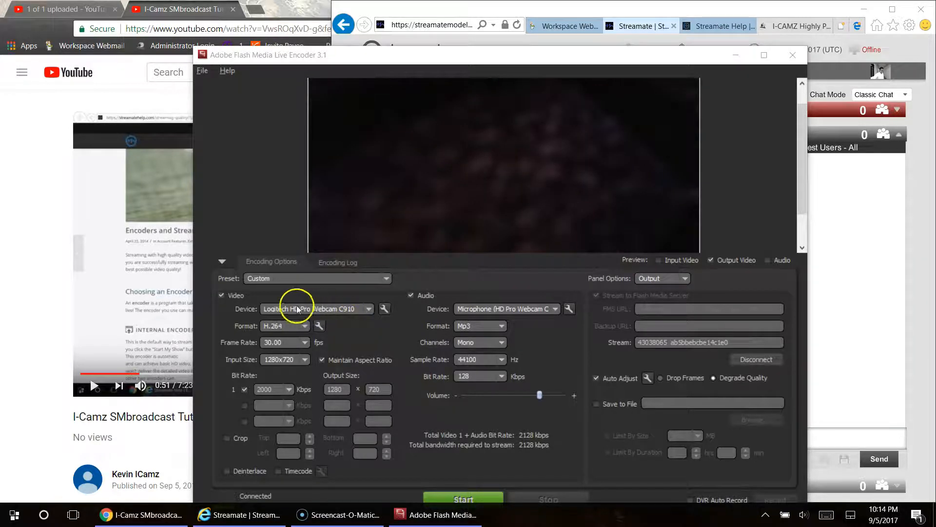
In the Logitech webcam's advanced settings, enable automatic gain, leave RightLight off, and save.
click(385, 310)
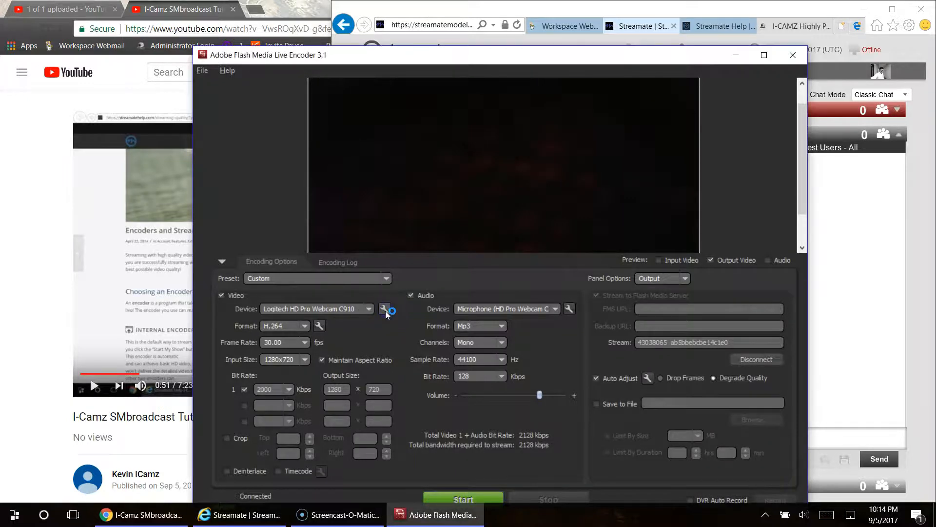
click(528, 518)
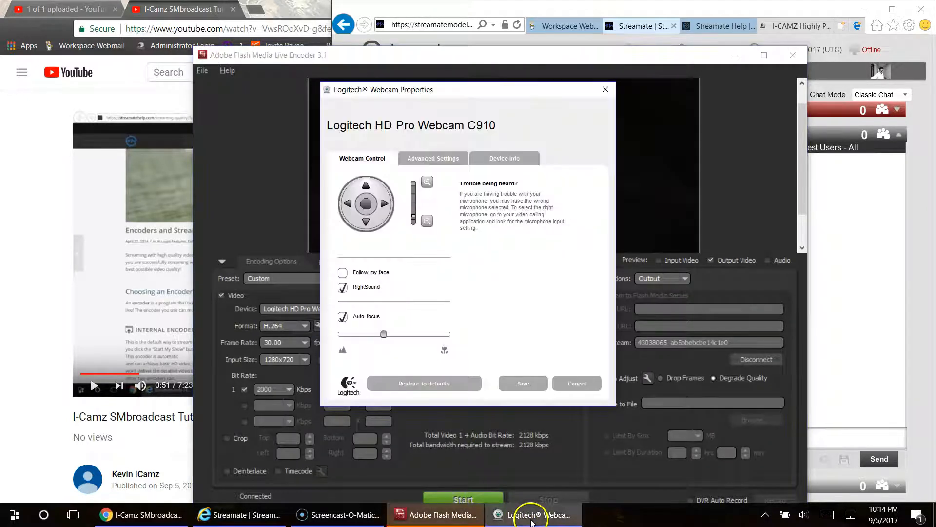
click(429, 159)
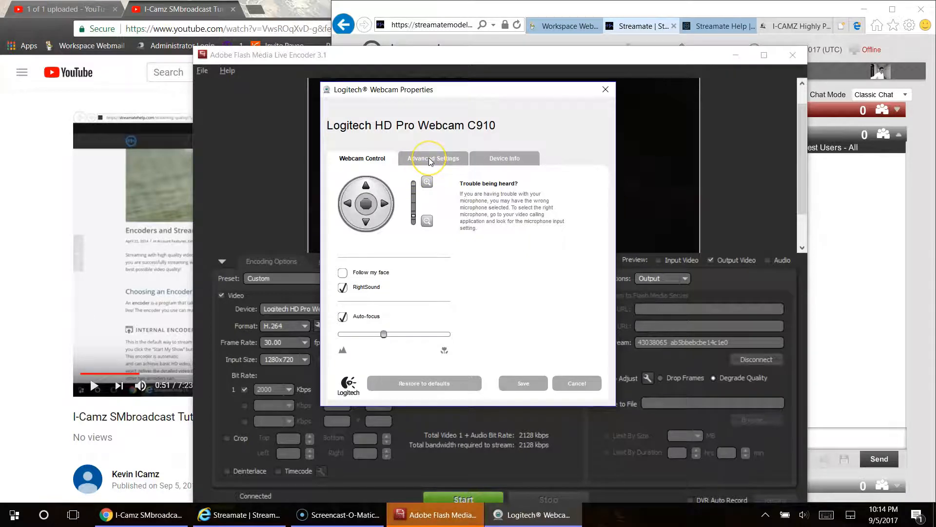
click(347, 189)
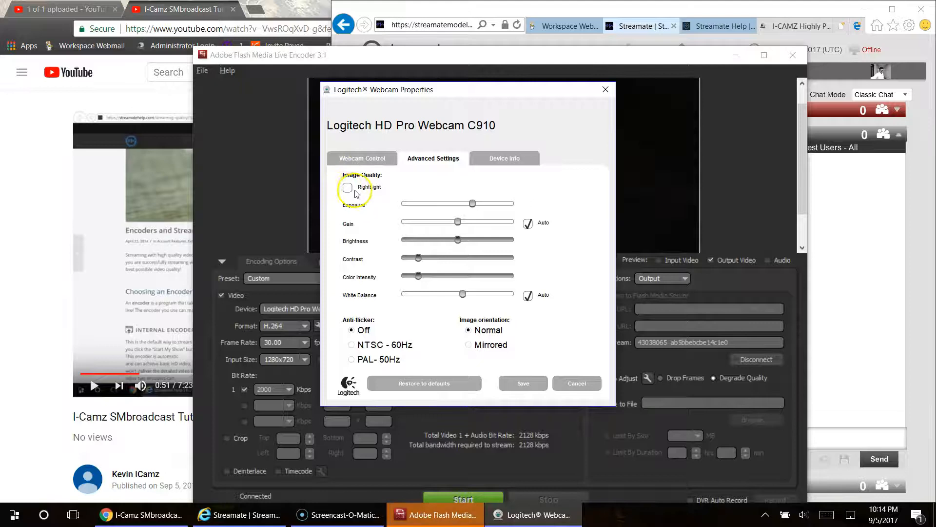
click(347, 188)
click(347, 188)
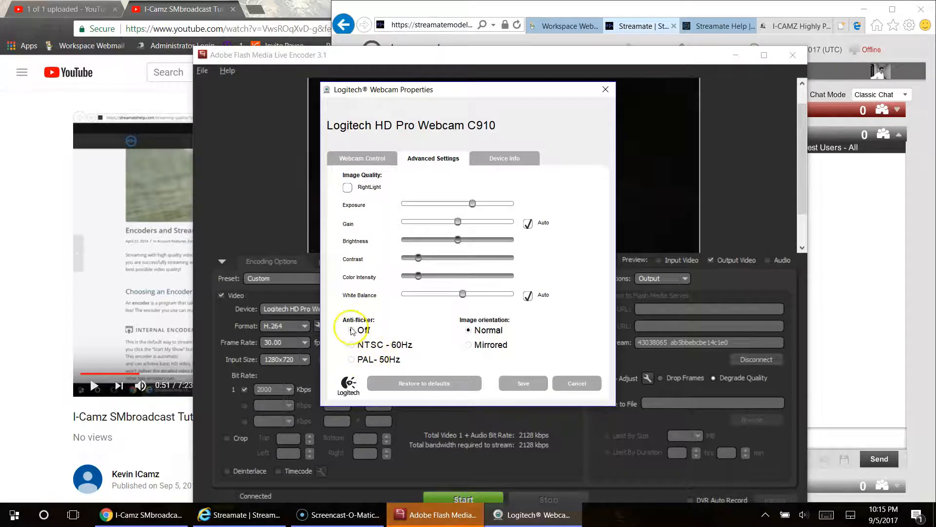
click(520, 385)
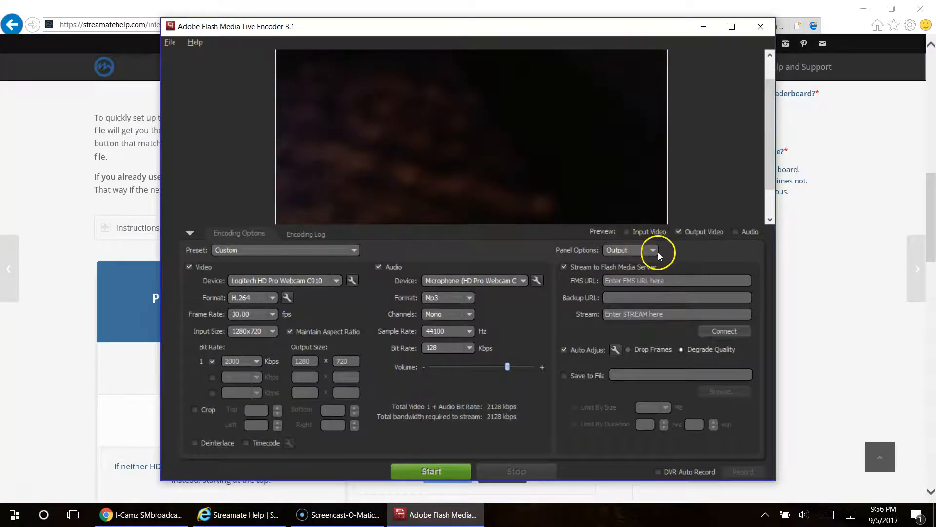
From Streamate's Performer Dashboard, start a show to load the Live Show page.
click(73, 185)
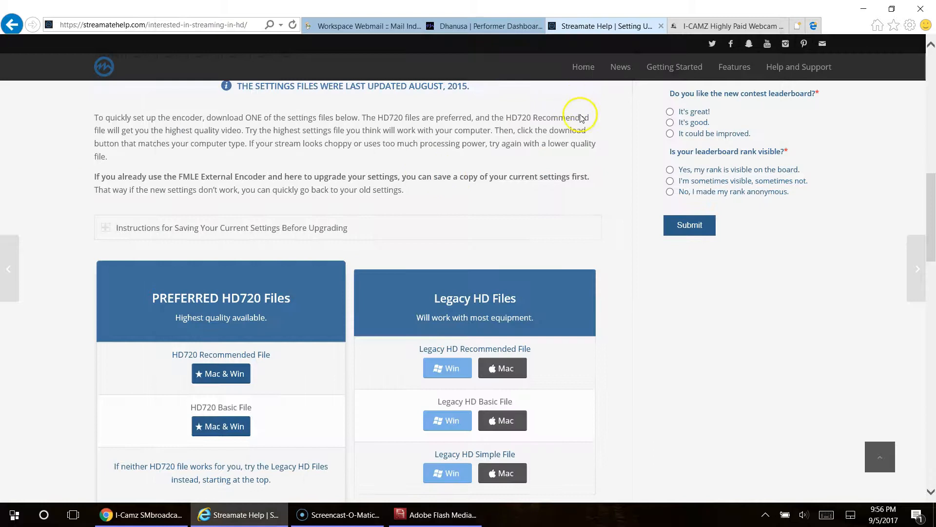
click(488, 26)
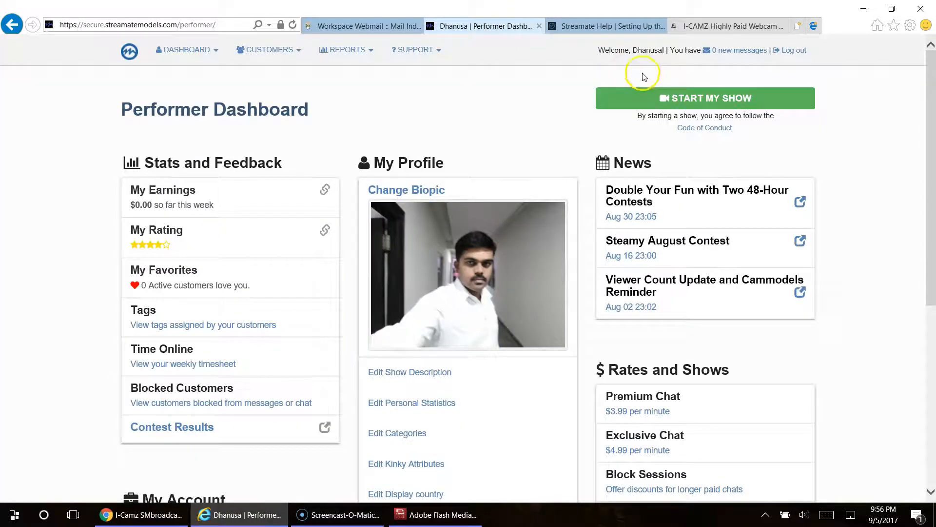
click(700, 99)
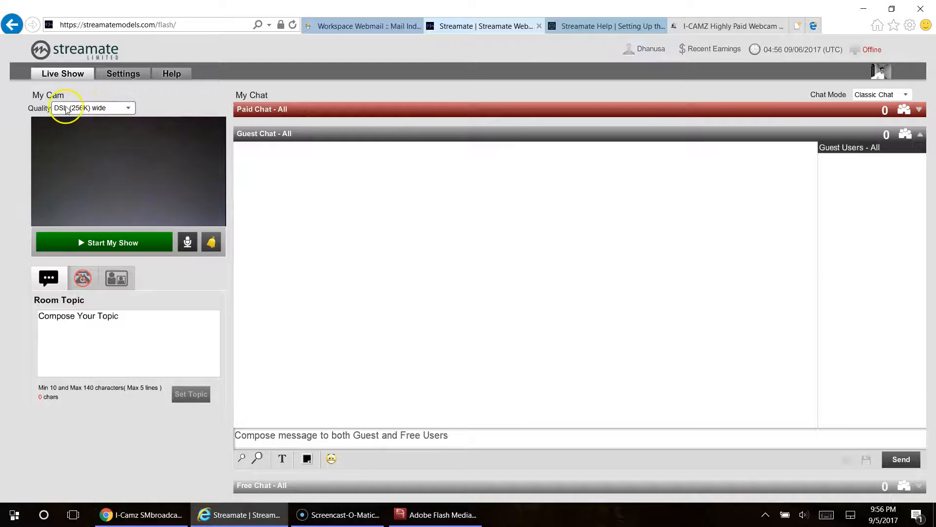
Set Streamate's cam quality to External Encoding and start the show to reveal the FMS URL and stream key.
click(120, 111)
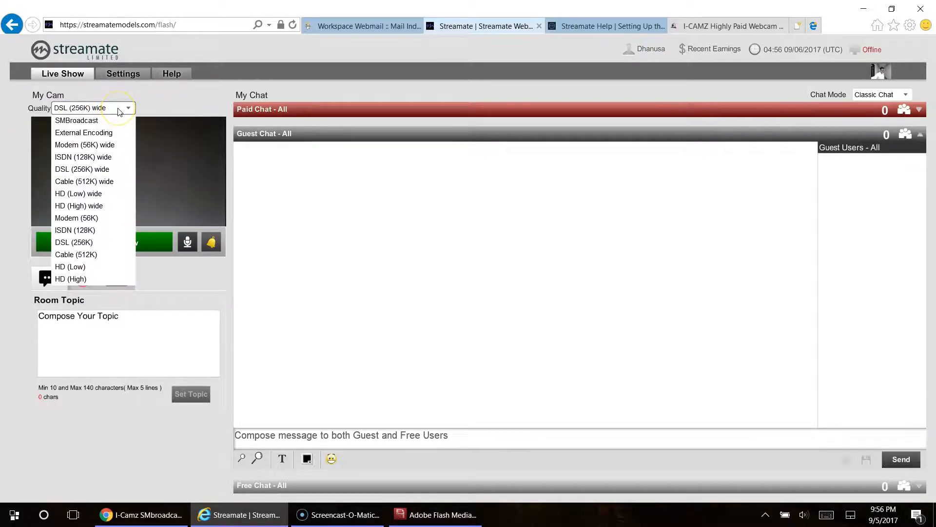
click(103, 134)
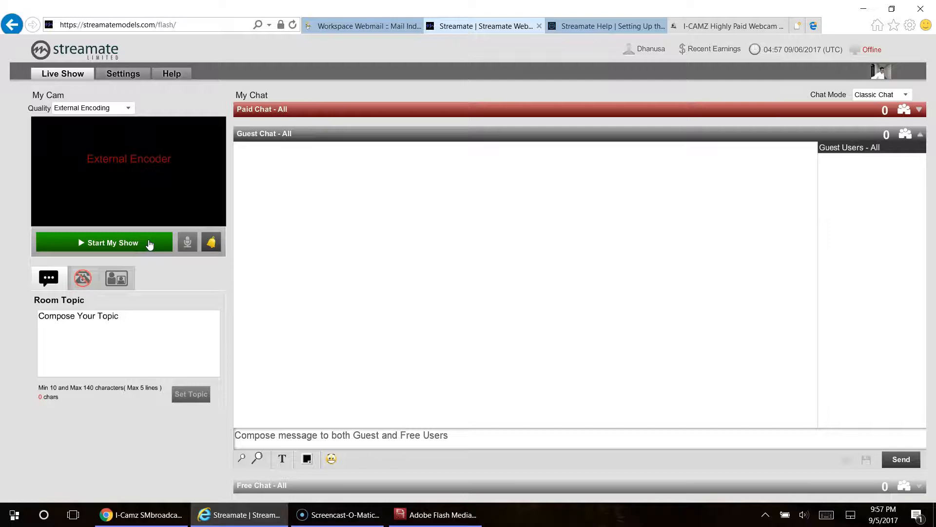
click(149, 243)
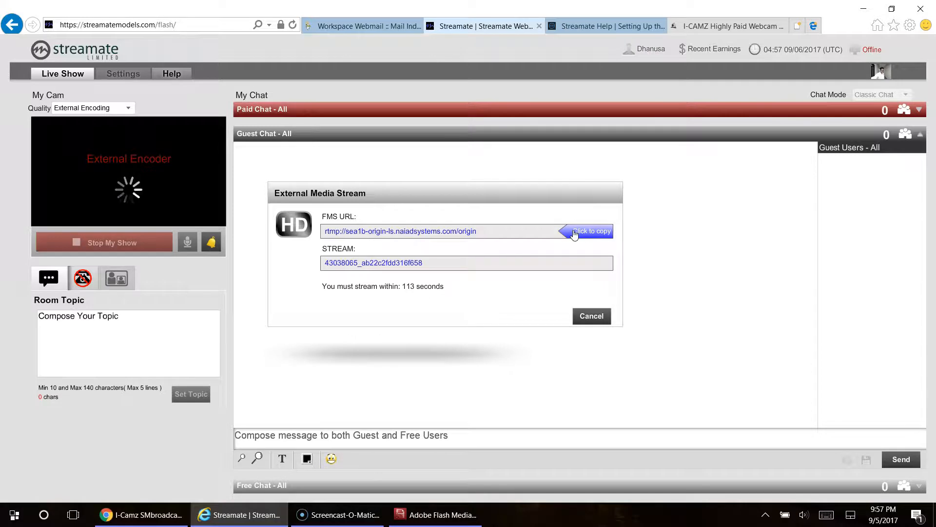
click(429, 515)
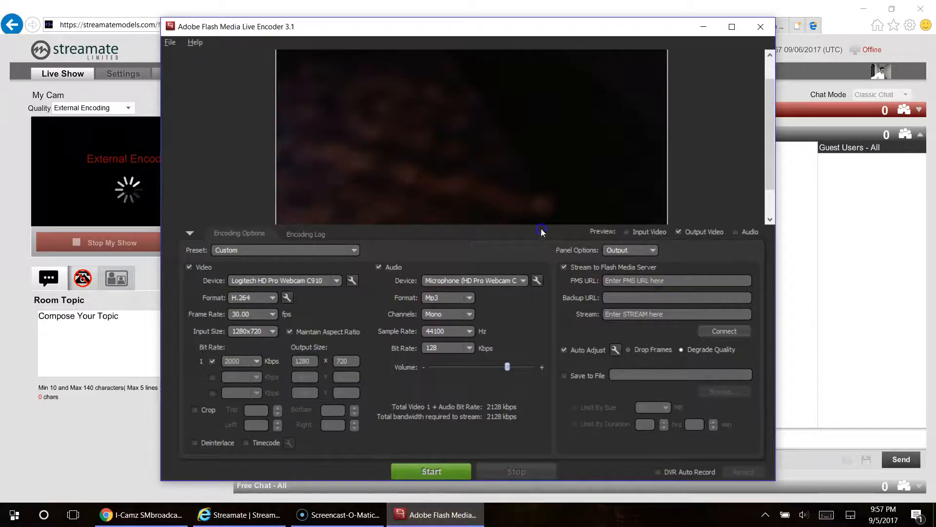
Replace the encoder's FMS URL with Streamate's rtmp server address.
click(679, 281)
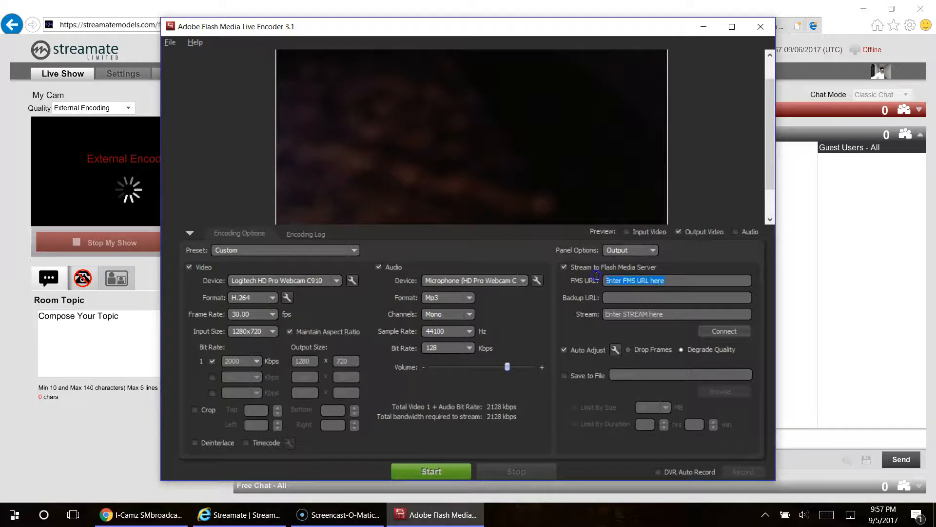
key(BackSpace)
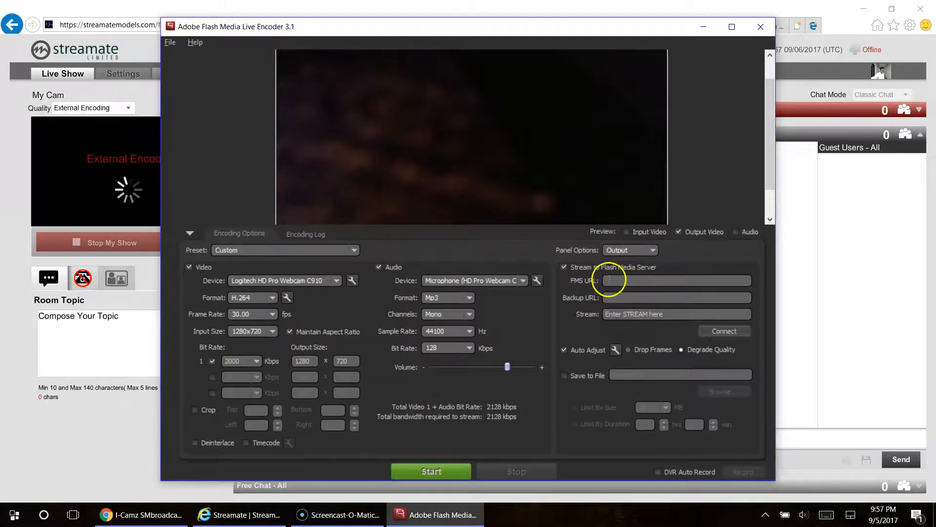
right_click(615, 280)
click(658, 336)
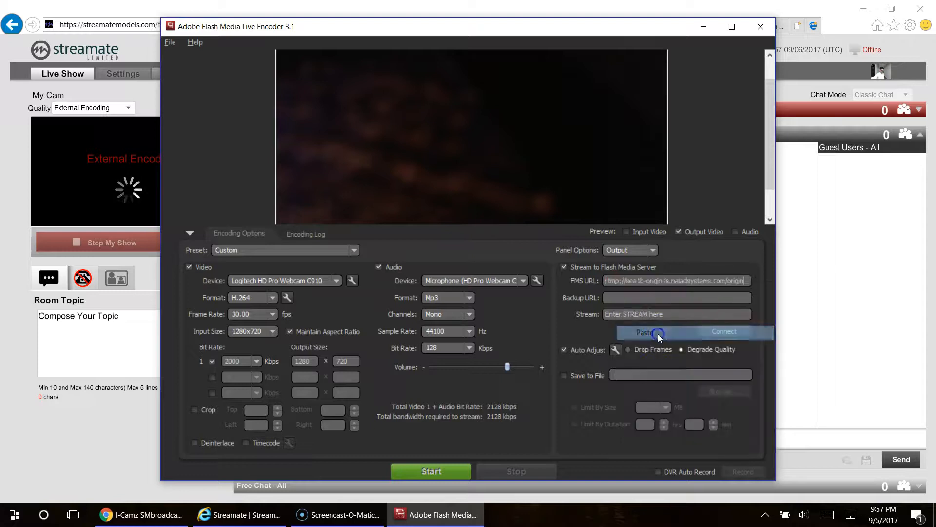
Paste Streamate's stream key into the Stream field and connect to the server.
click(724, 312)
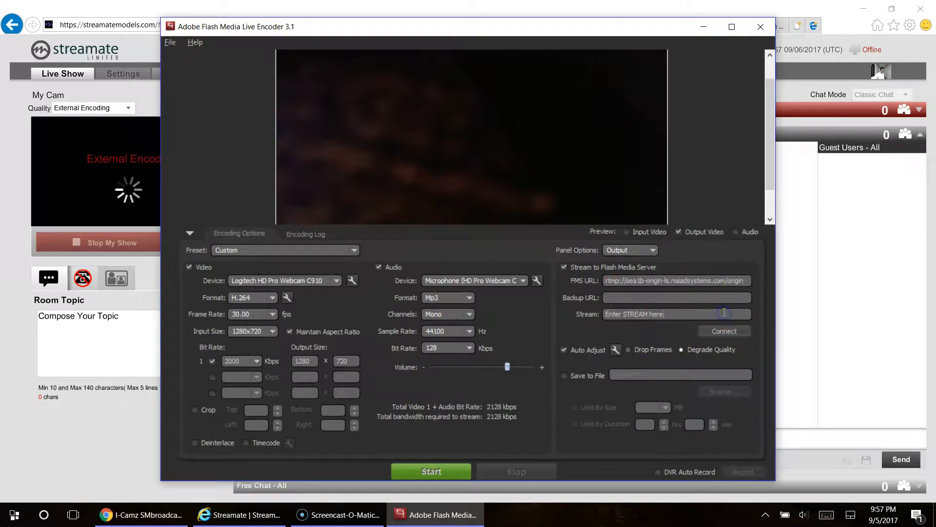
key(BackSpace)
key(BackSpace)
key(BackSpace)
key(BackSpace)
key(BackSpace)
key(BackSpace)
key(BackSpace)
key(BackSpace)
key(BackSpace)
key(BackSpace)
key(BackSpace)
key(BackSpace)
key(BackSpace)
key(BackSpace)
key(BackSpace)
key(BackSpace)
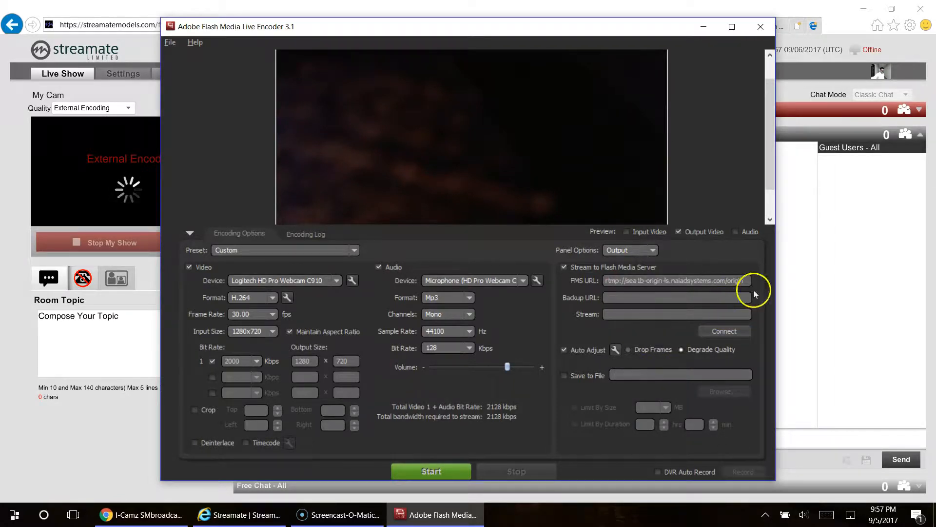
click(789, 266)
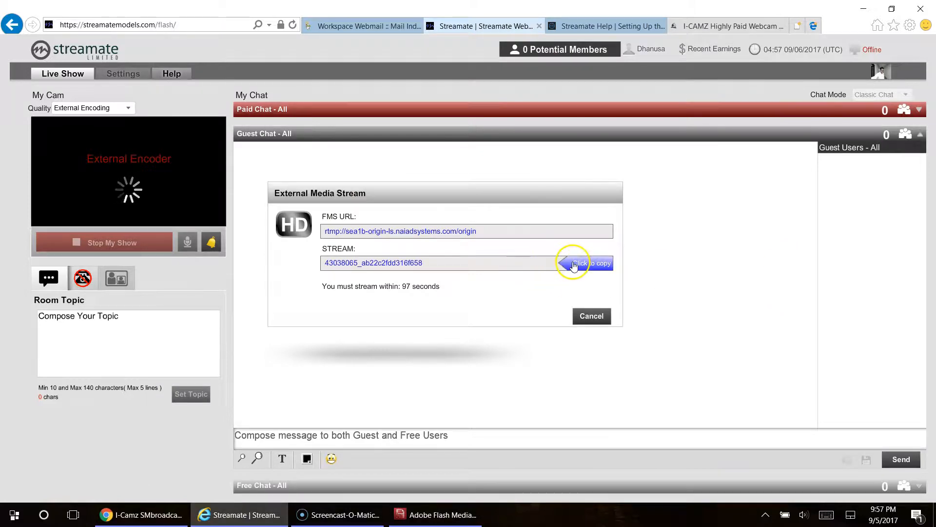
click(573, 264)
click(438, 514)
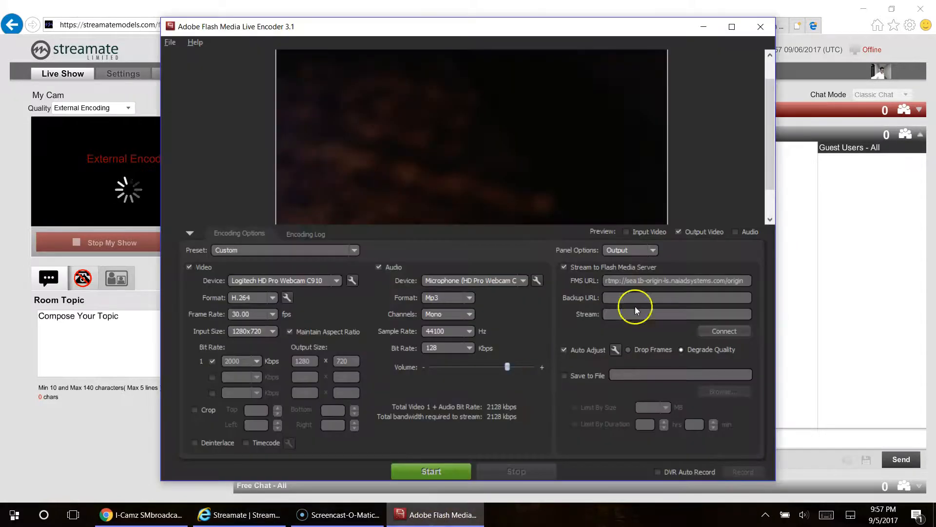
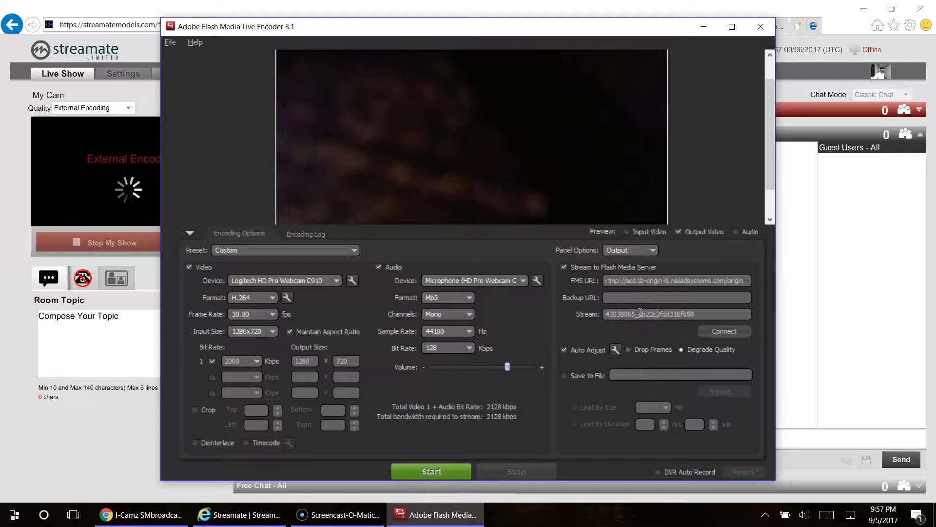
click(735, 331)
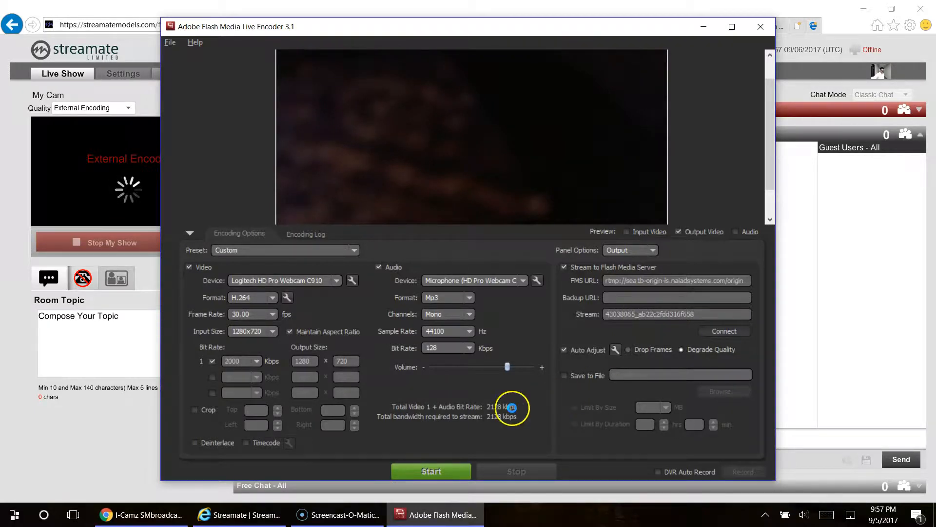
Start streaming to Streamate and confirm the show reports Streaming.
click(455, 471)
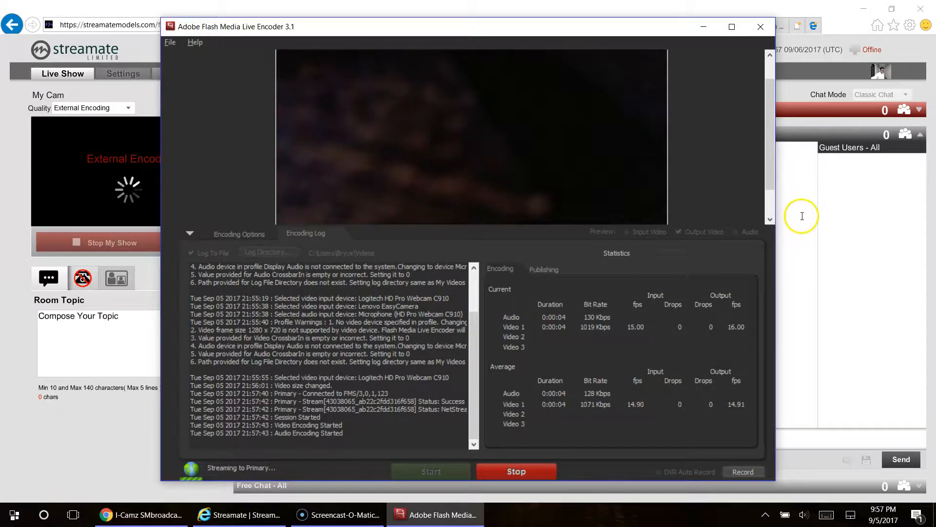
click(859, 215)
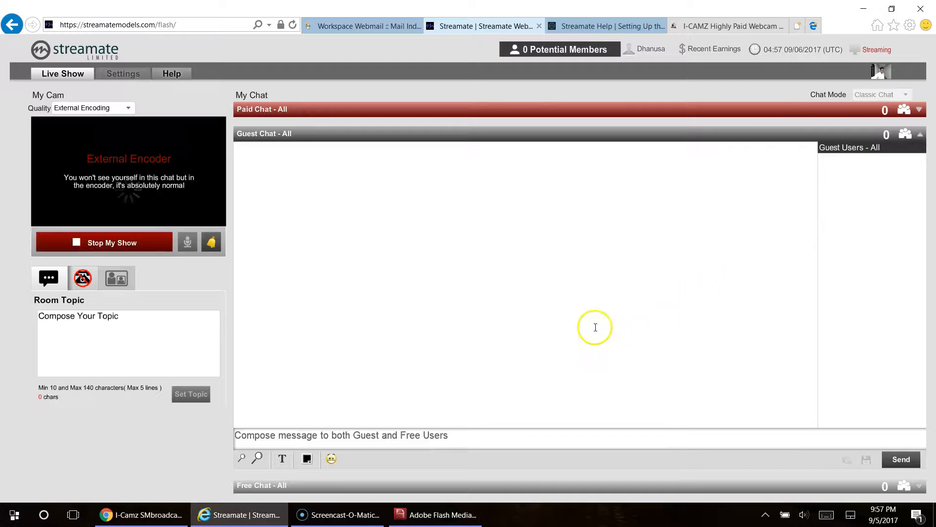
drag(457, 17, 934, 20)
Snap the encoder to the left half and the Streamate browser to the right, adjusting the split.
click(195, 162)
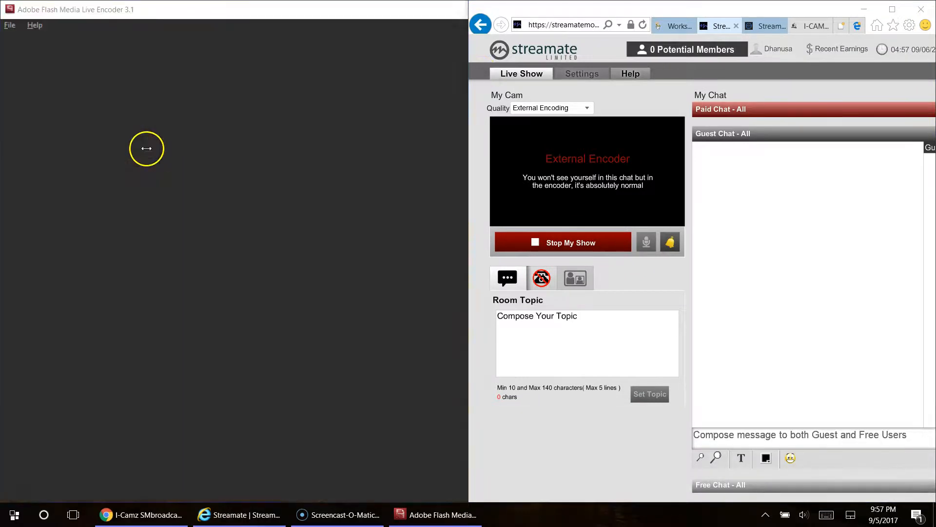
drag(309, 6, 2, 69)
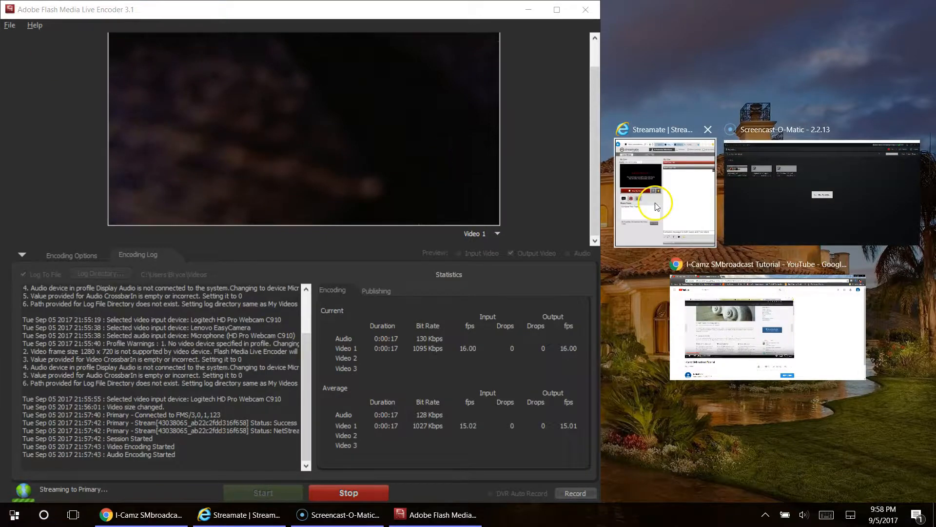
click(654, 203)
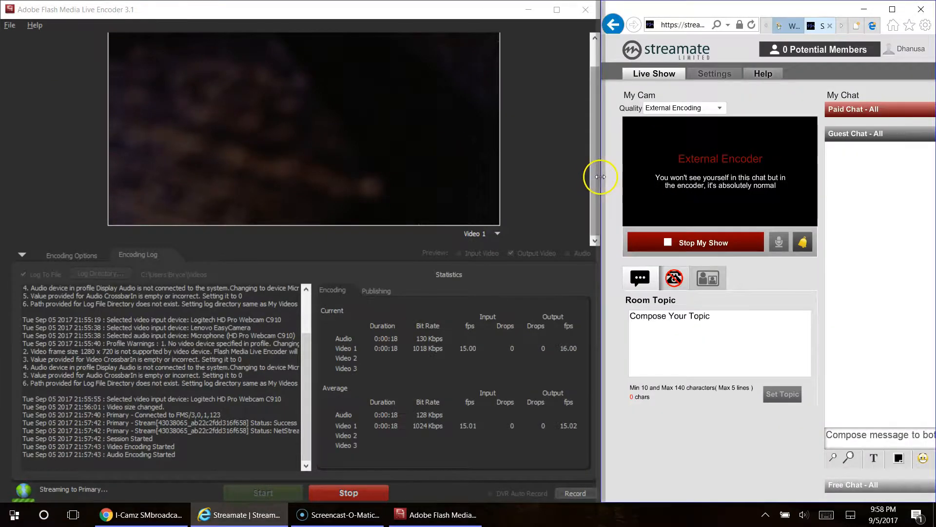
drag(601, 177, 467, 176)
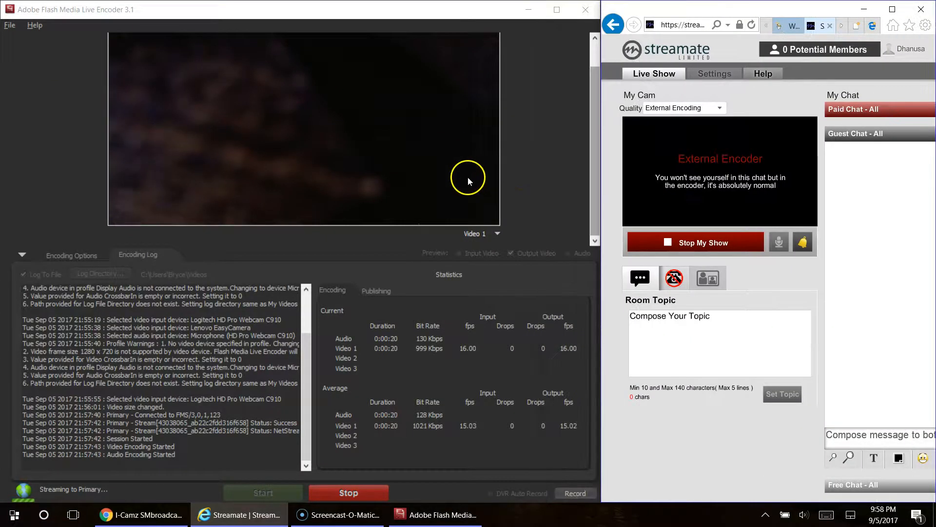
click(555, 174)
drag(598, 171, 560, 181)
drag(493, 185, 493, 184)
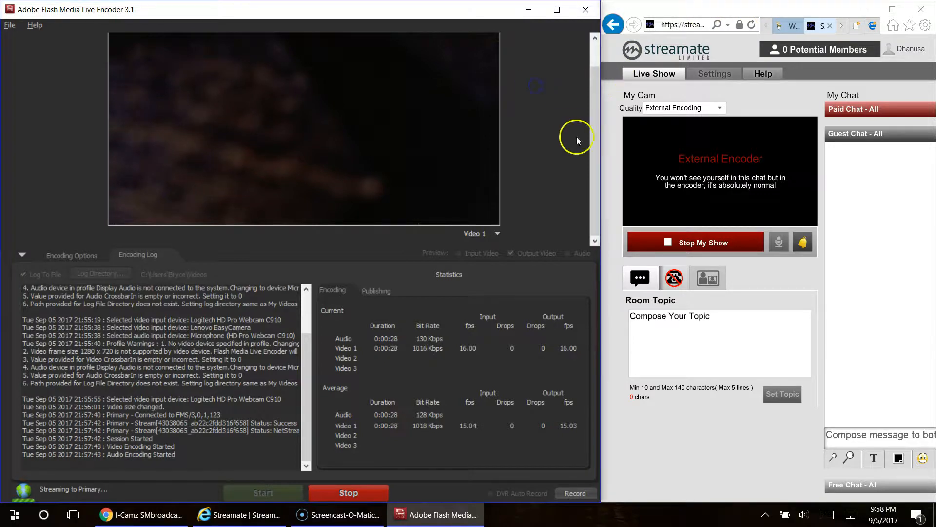
Reposition the encoder window to show its statistics and widen the Streamate browser leftward.
click(557, 9)
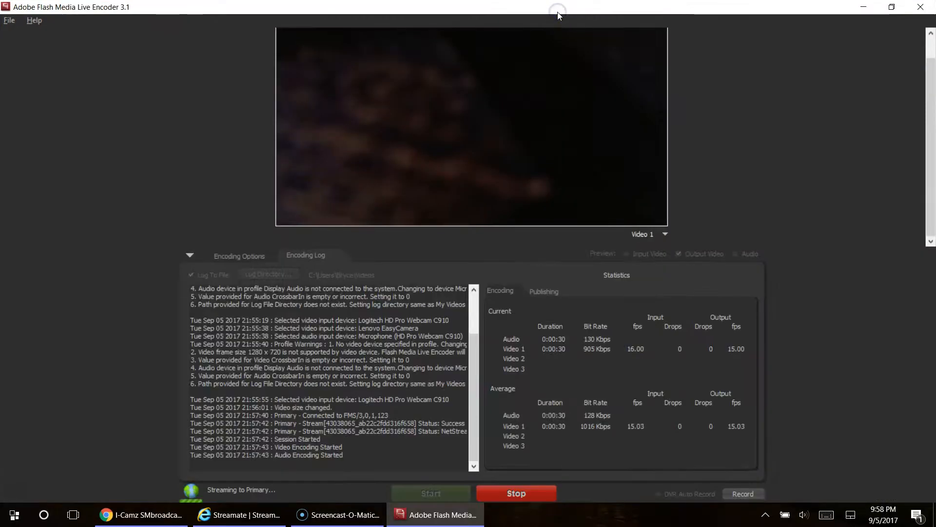
click(894, 5)
drag(230, 25, 322, 22)
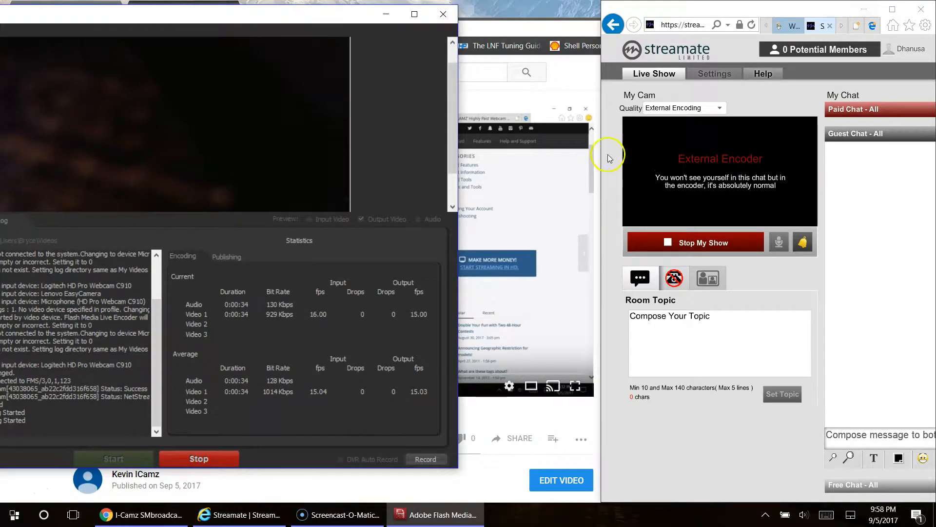
drag(600, 159, 331, 170)
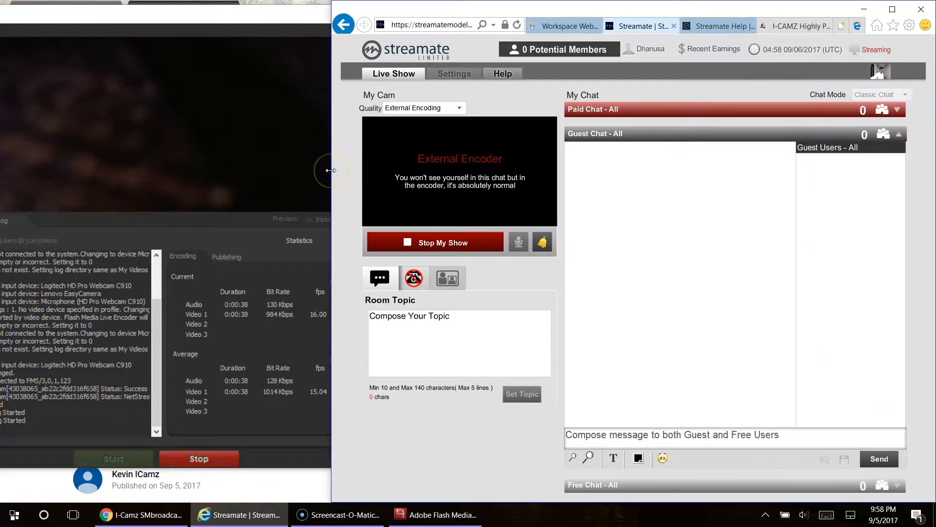